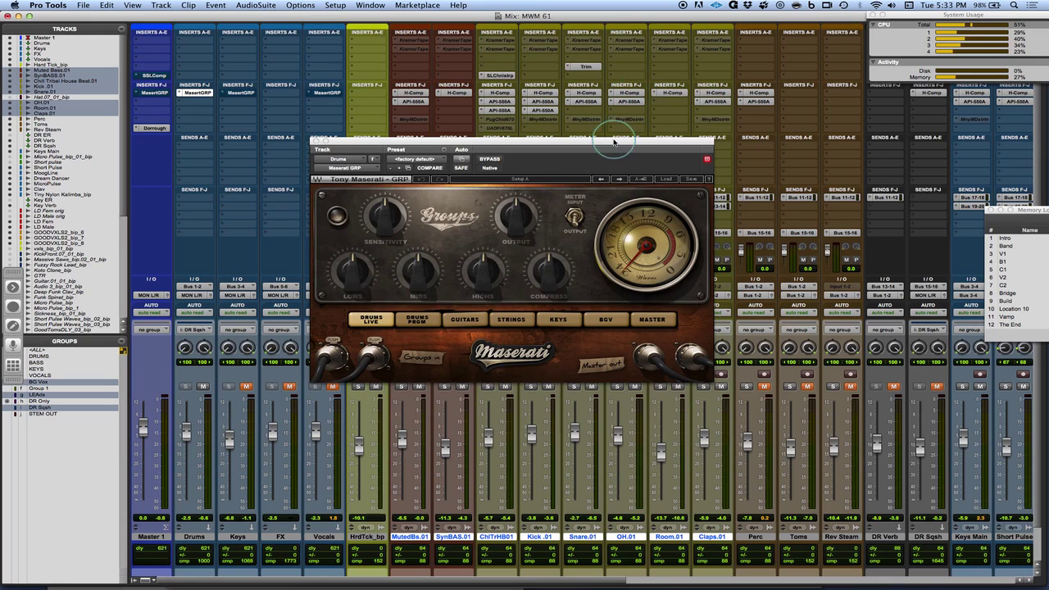
Move the Maserati GRP plug-in window up over the mixer's inserts area, keeping its controls in view
drag(613, 142, 601, 122)
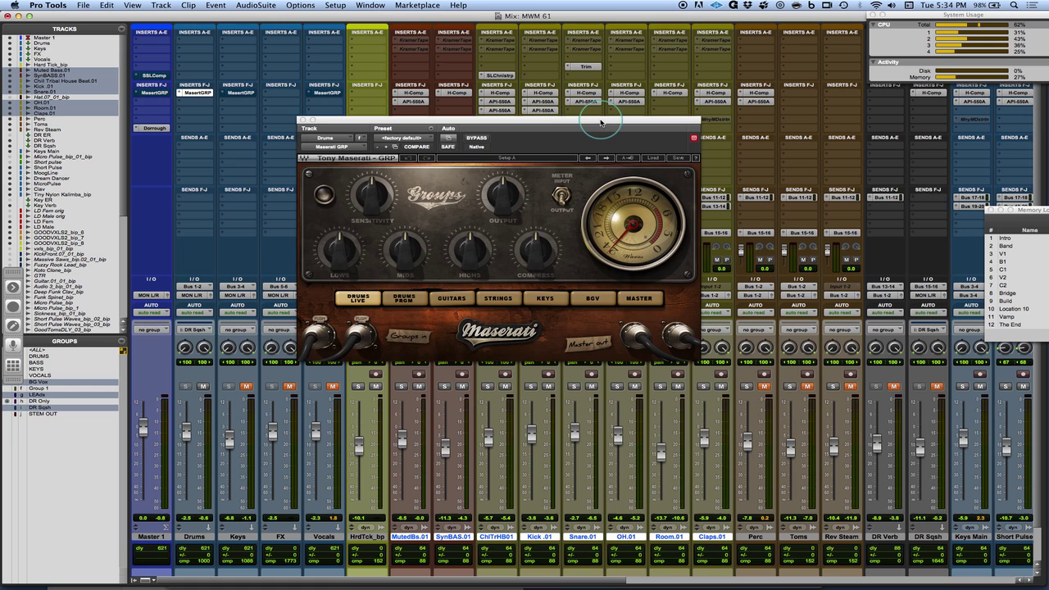
drag(600, 123, 599, 120)
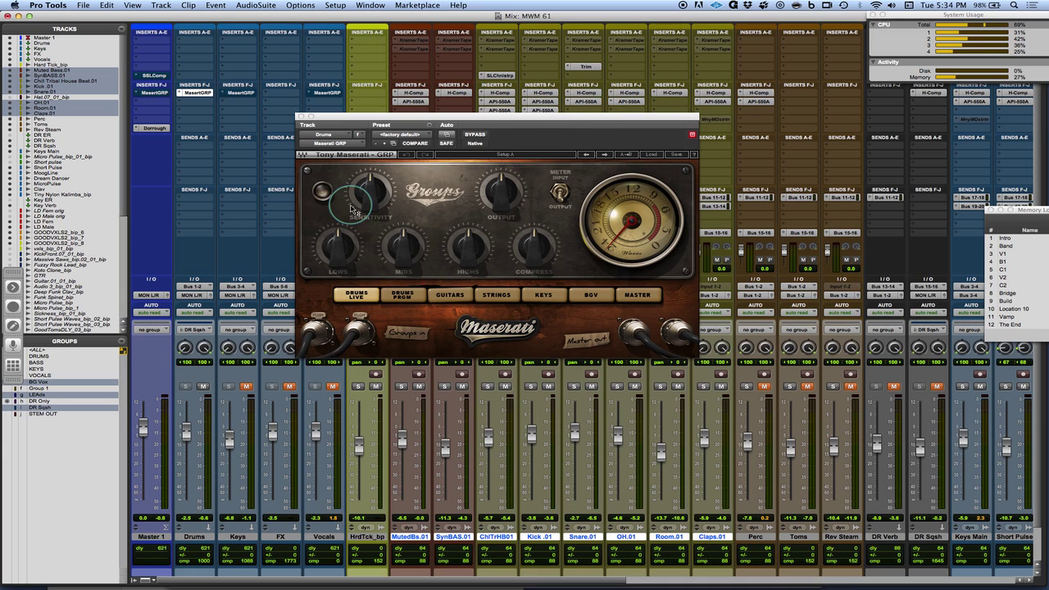
mouse_move(354, 209)
drag(354, 210, 389, 196)
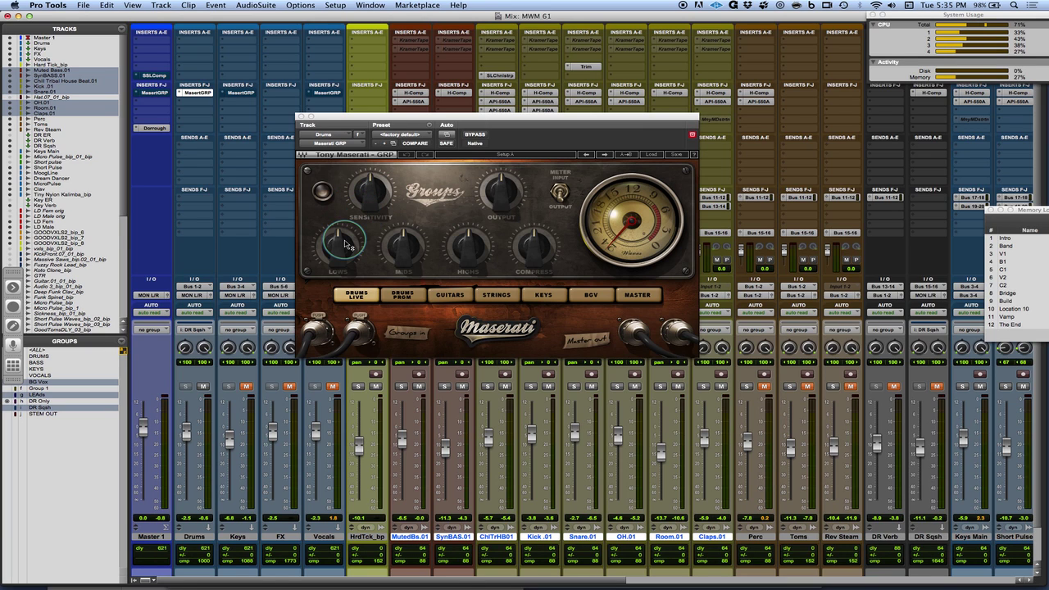
mouse_move(346, 244)
drag(529, 111, 539, 112)
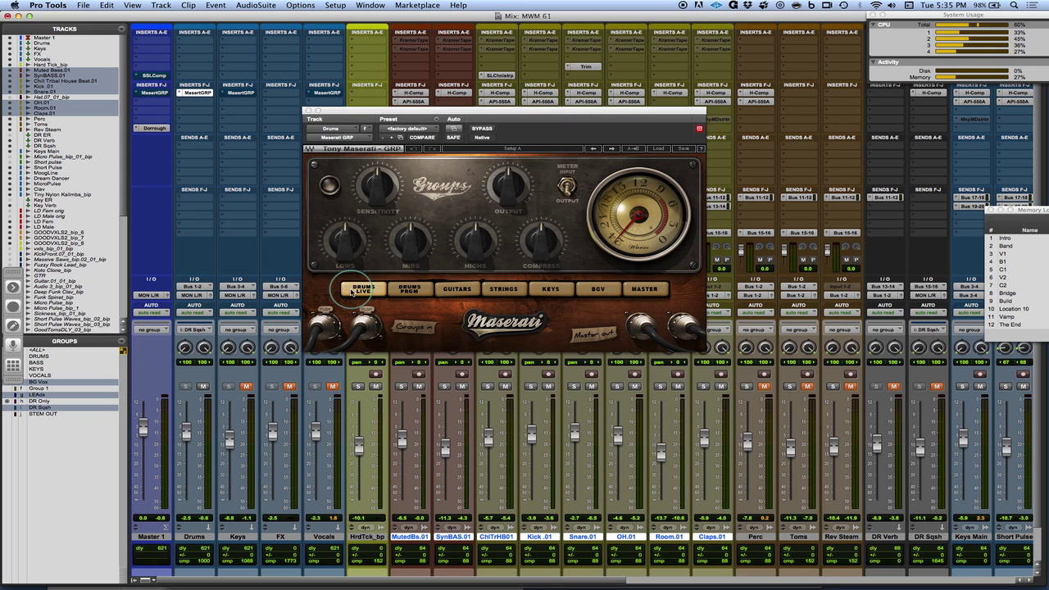
Step the plug-in through the Drums Prgm, Guitars, Strings, Keys, BGV and Master modes, and return it to Drums Live
click(403, 294)
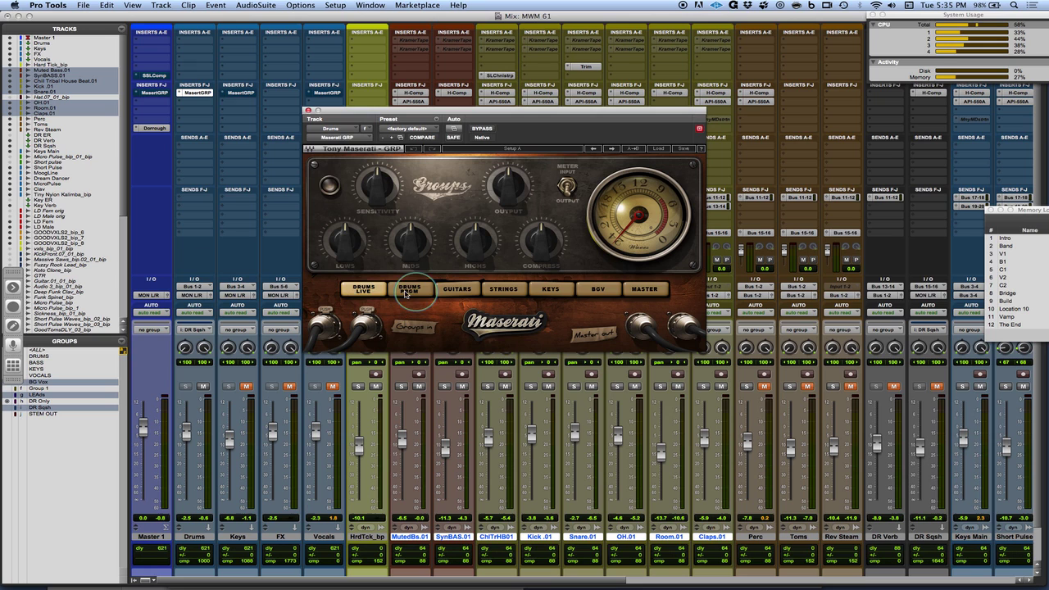
click(407, 291)
click(361, 288)
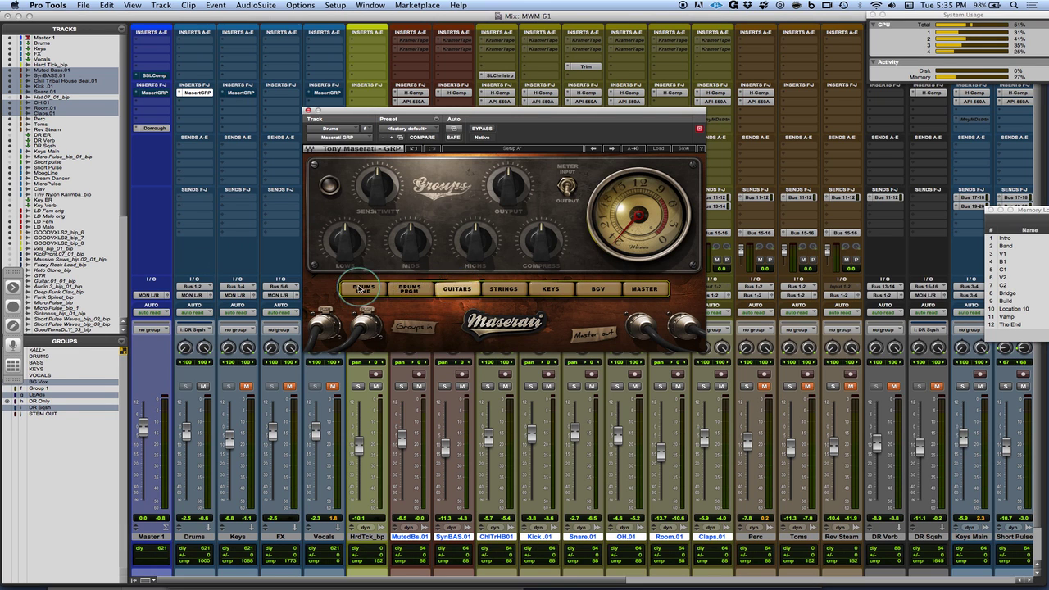
click(414, 291)
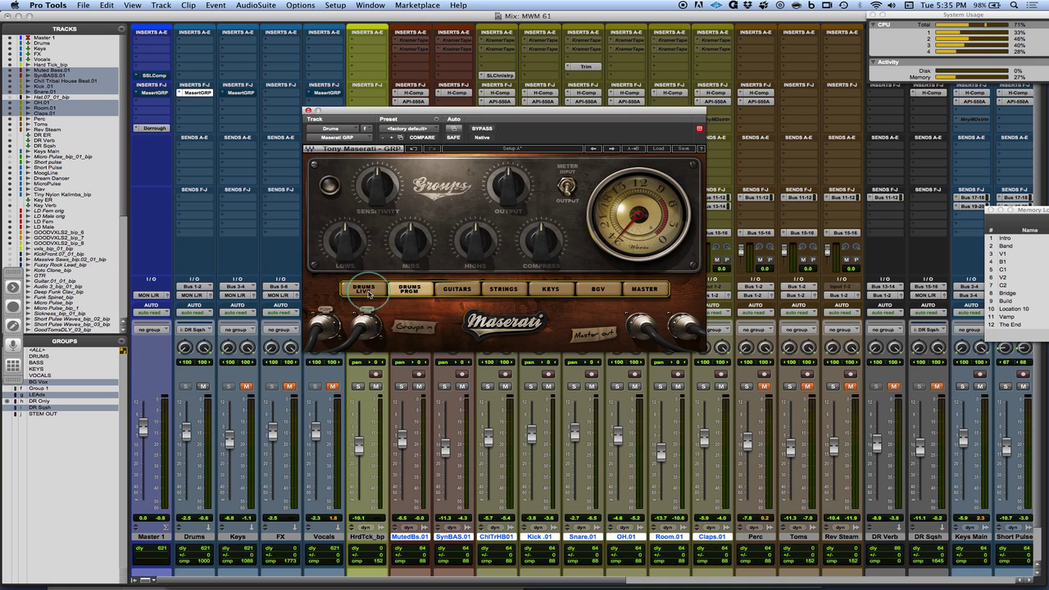
click(466, 291)
click(503, 289)
click(545, 291)
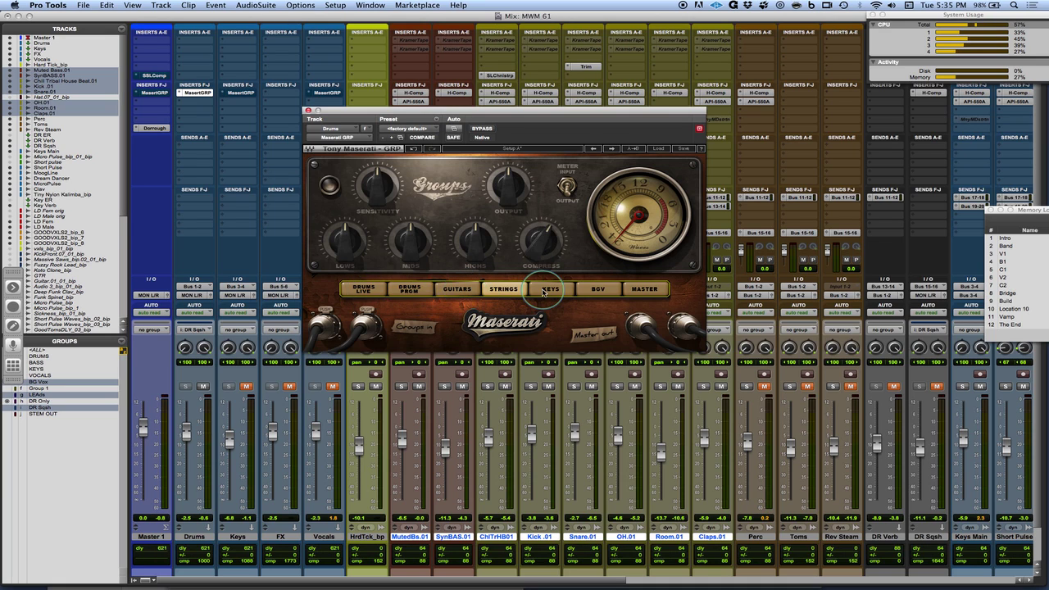
click(602, 293)
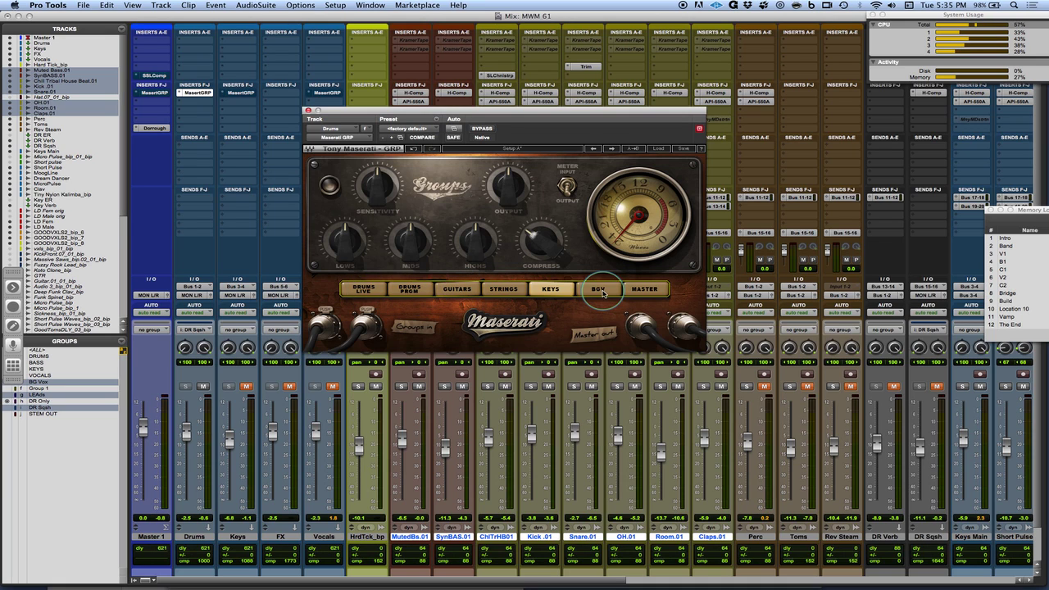
click(644, 290)
click(365, 290)
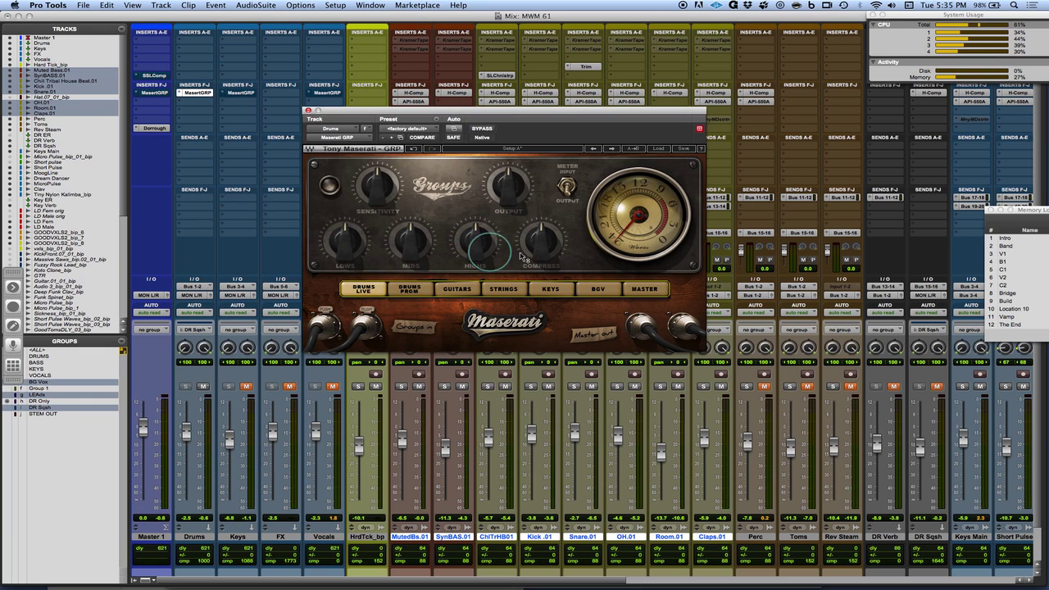
mouse_move(458, 225)
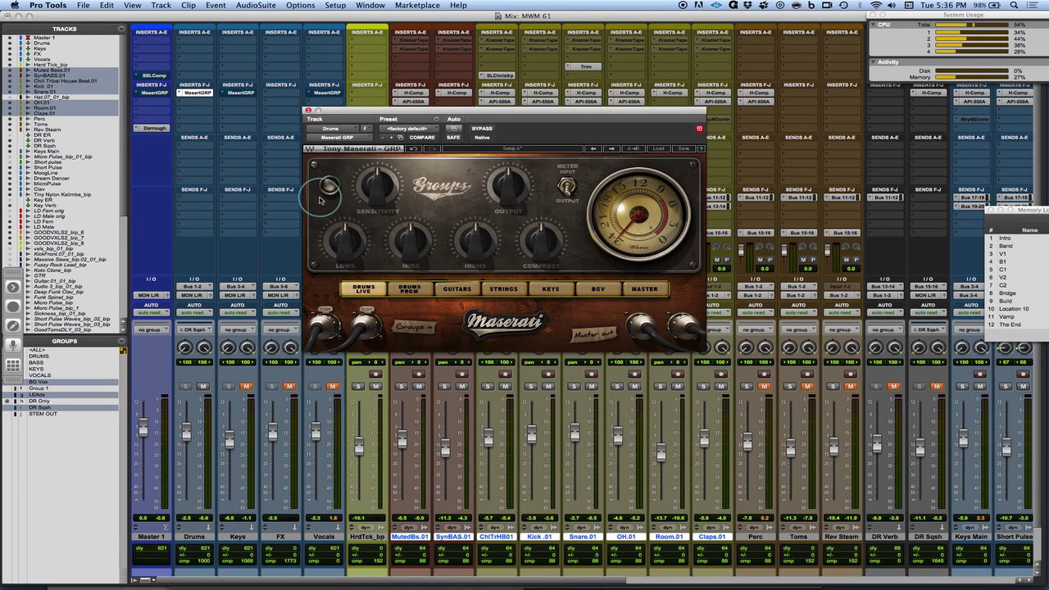
Raise the Sensitivity of the Maserati GRP on the Drums track to about the 3 o'clock position
mouse_move(505, 185)
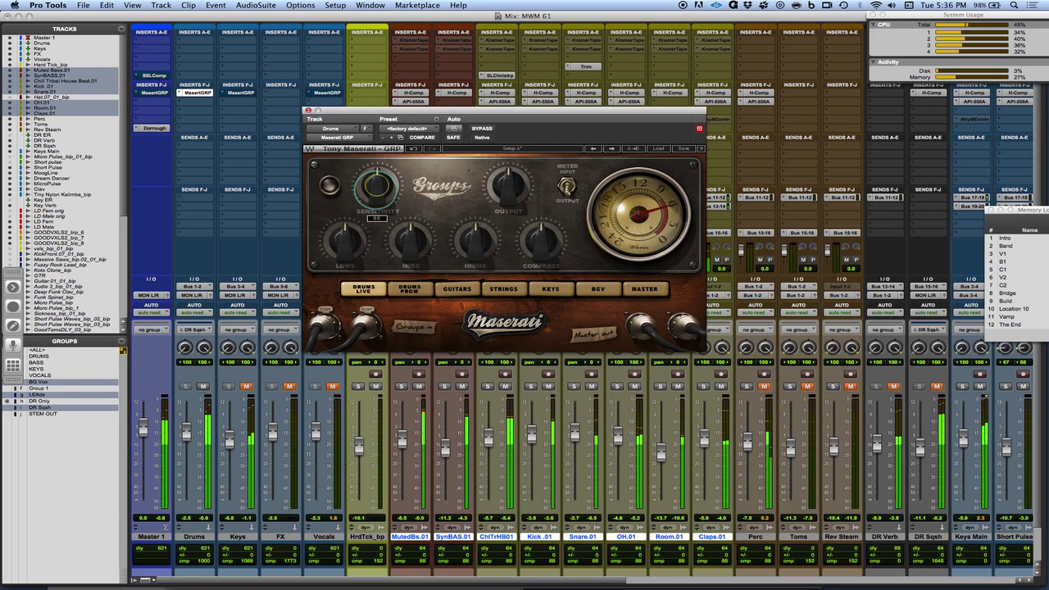
drag(367, 194, 355, 160)
click(329, 187)
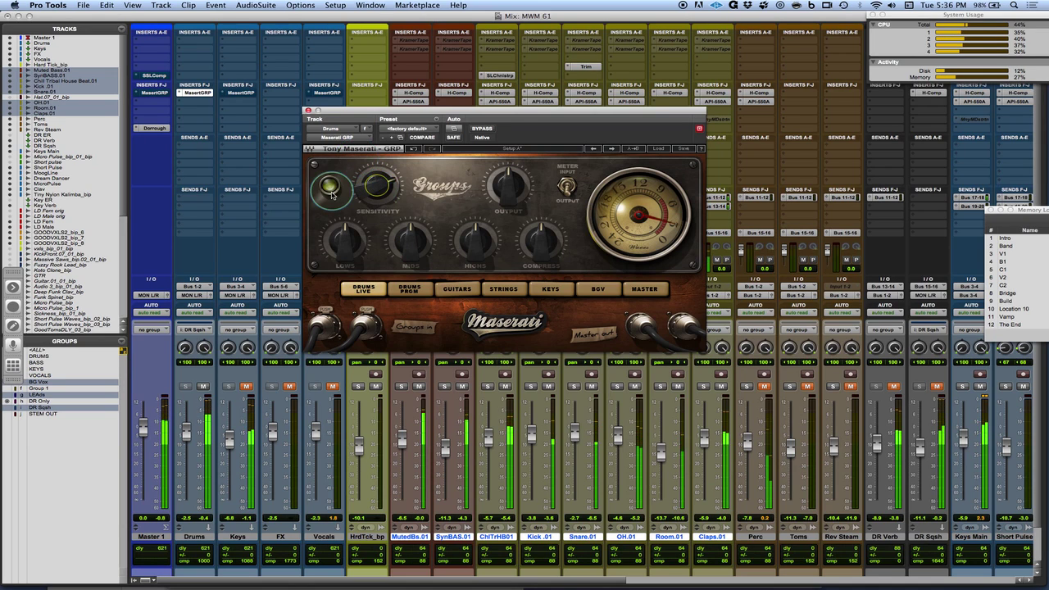
click(332, 194)
drag(373, 186, 376, 178)
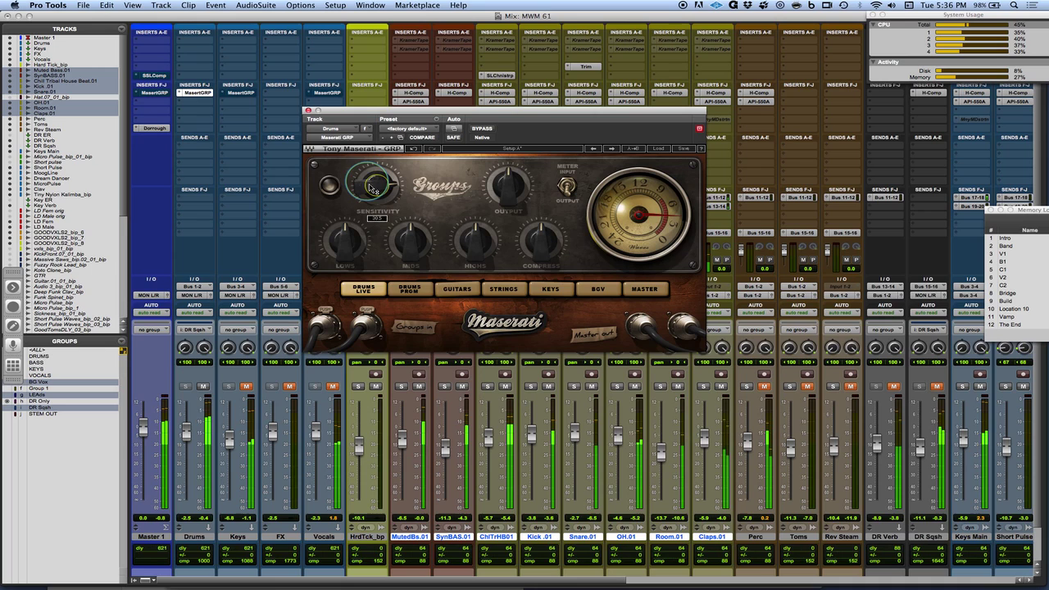
drag(367, 181, 369, 185)
Sweep the Compress amount down and up to 100, and bring it back to just under its midpoint
drag(539, 239, 523, 328)
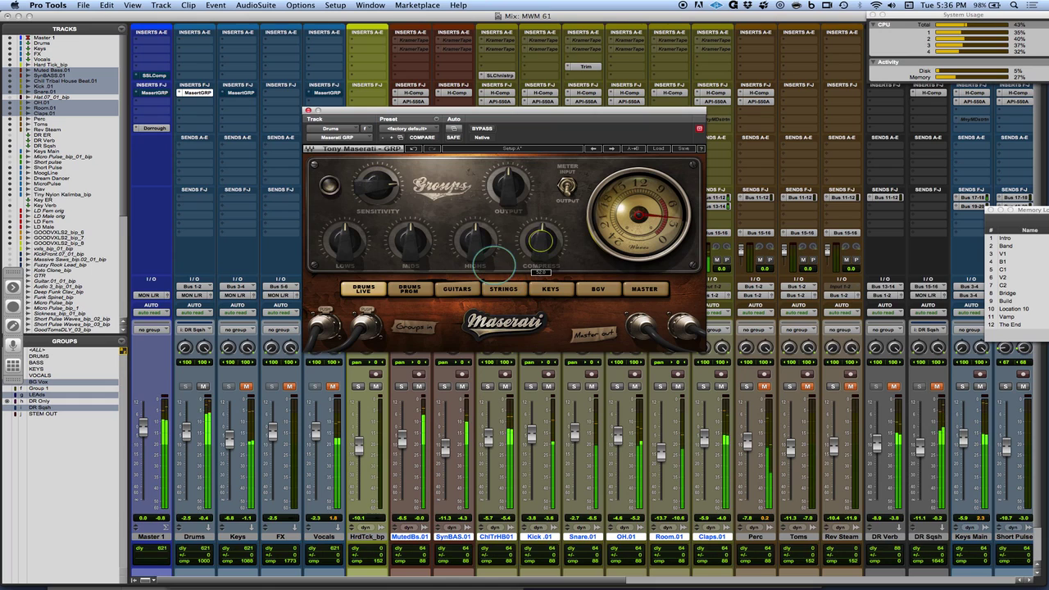
drag(494, 265, 469, 178)
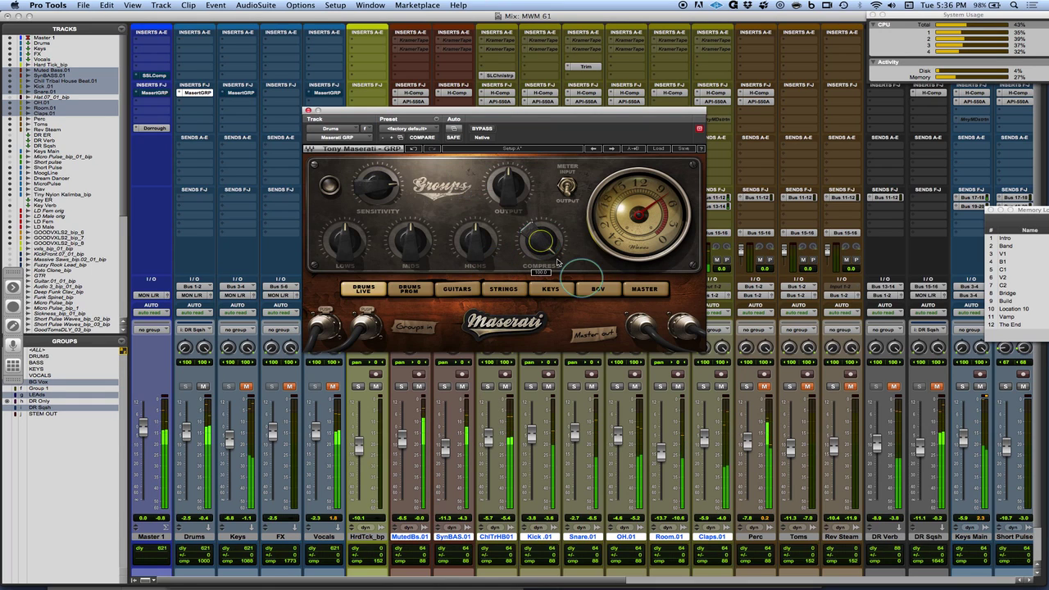
drag(536, 246, 534, 279)
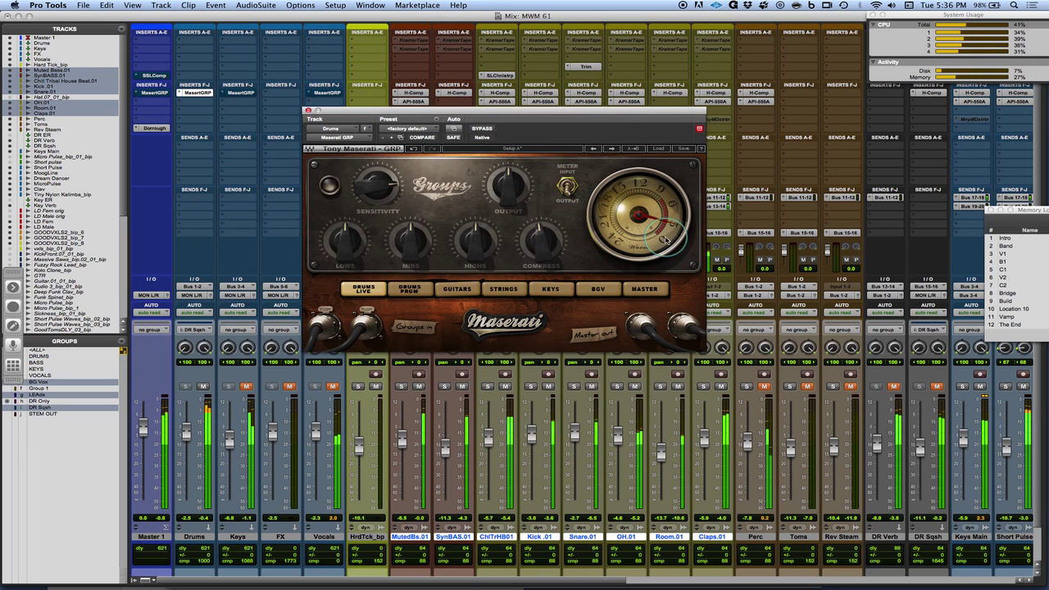
drag(538, 241, 541, 242)
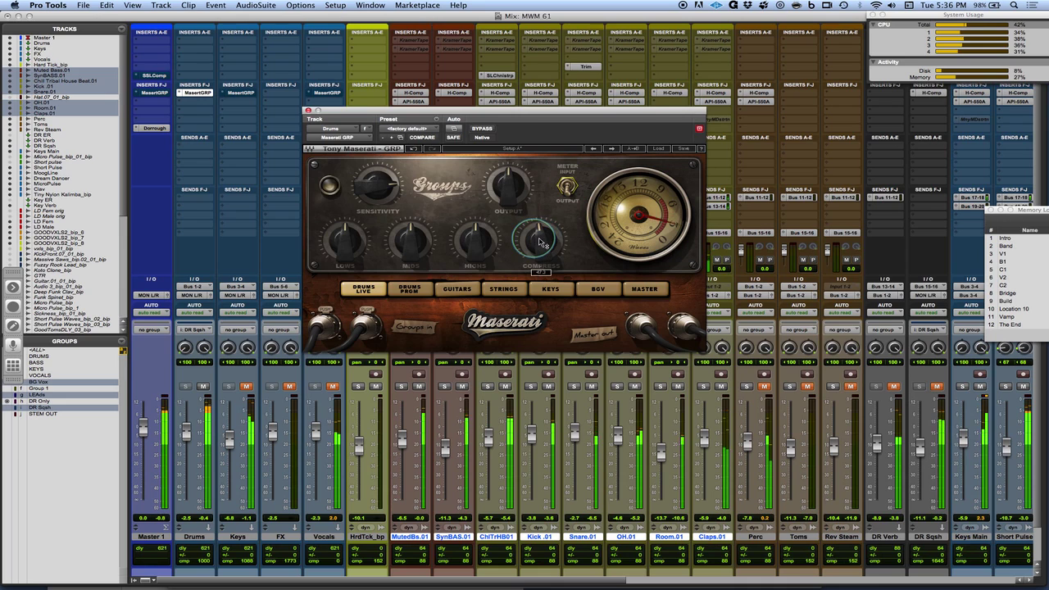
Boost the Highs strongly on the drum group and back them off to a slight boost
click(470, 238)
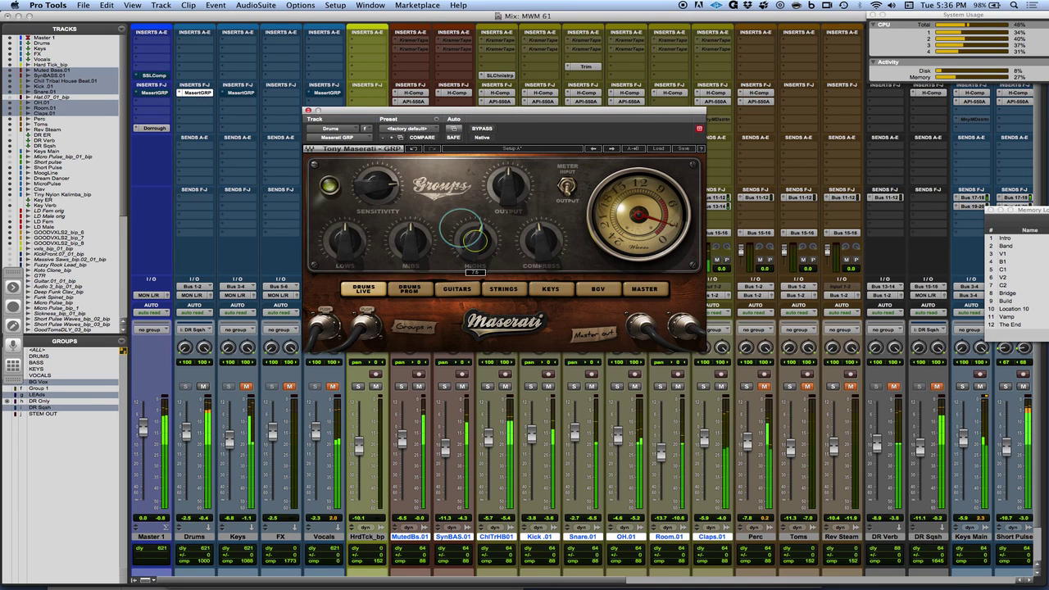
drag(461, 230, 450, 197)
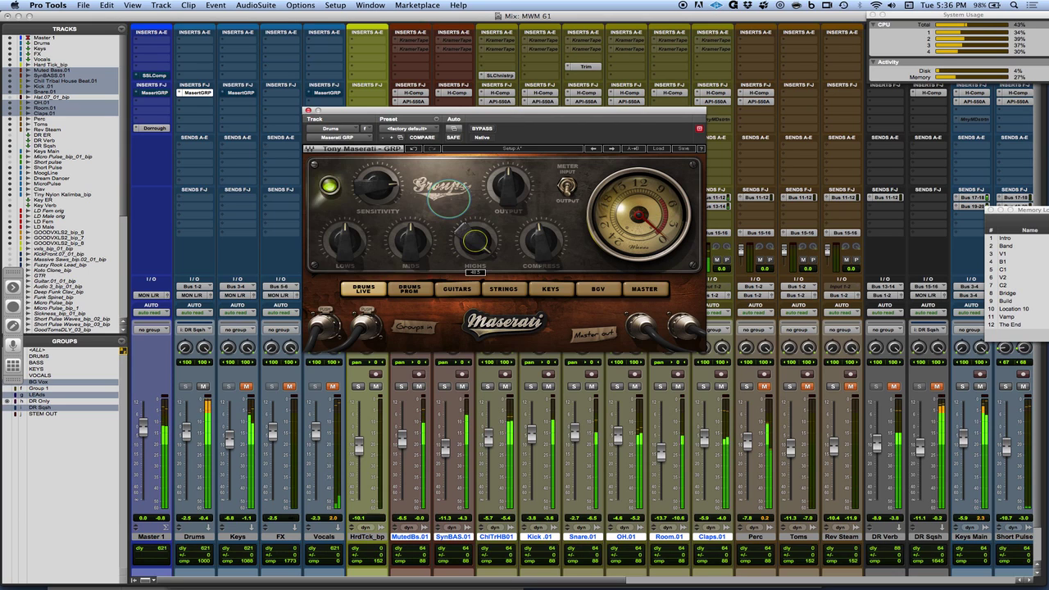
drag(449, 198, 453, 237)
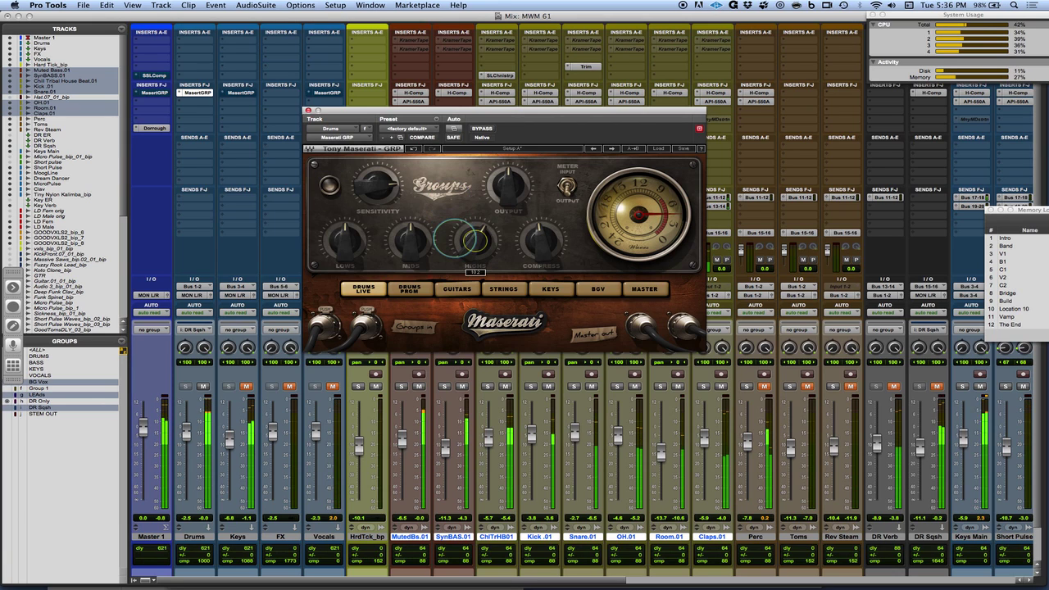
Cut the Mids slightly and give the Lows a slight boost on the drum group
mouse_move(344, 240)
mouse_down()
mouse_move(324, 212)
mouse_move(331, 241)
mouse_up()
drag(403, 240, 398, 262)
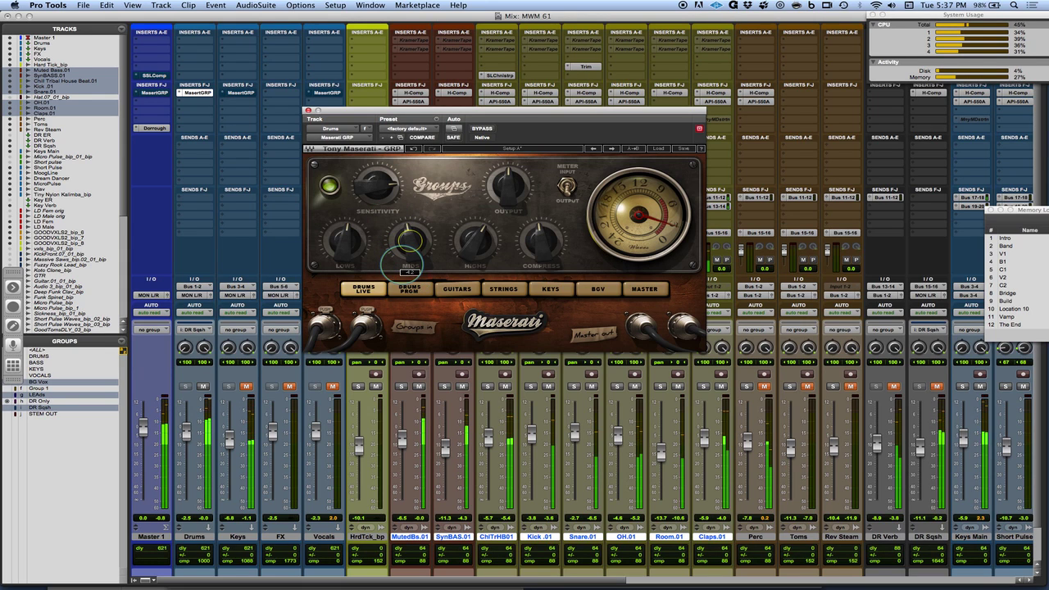
drag(349, 238, 344, 236)
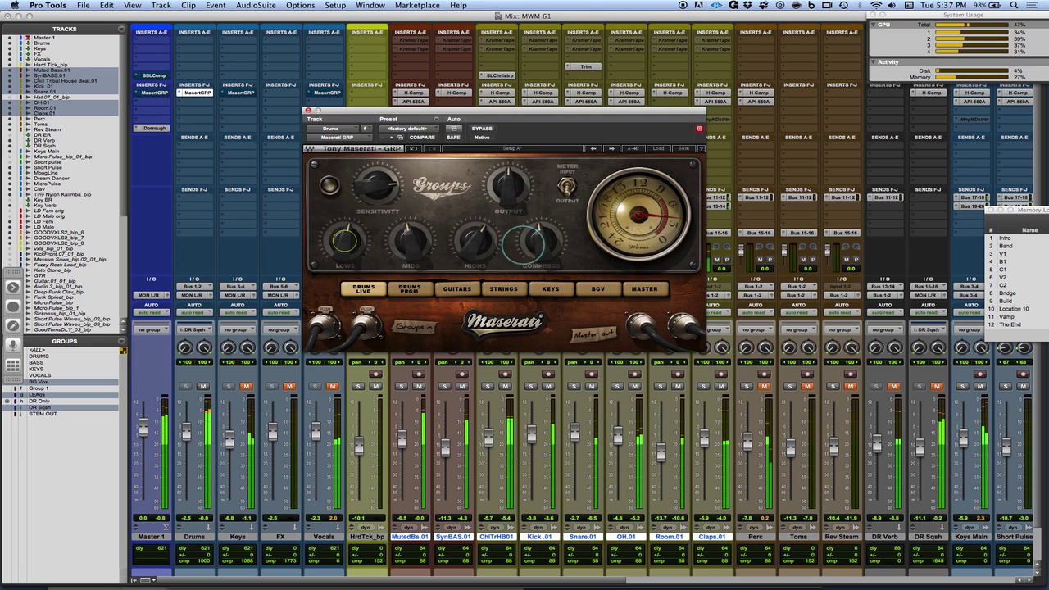
Reduce the Compress amount below its midpoint and compare the drums with the plug-in bypassed and active
click(532, 243)
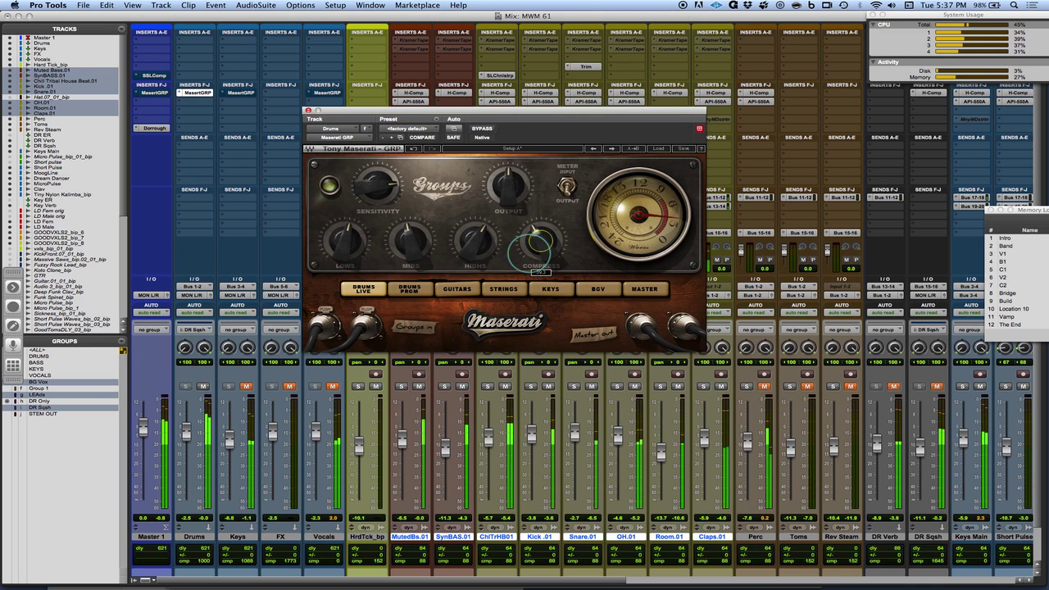
drag(529, 254, 531, 263)
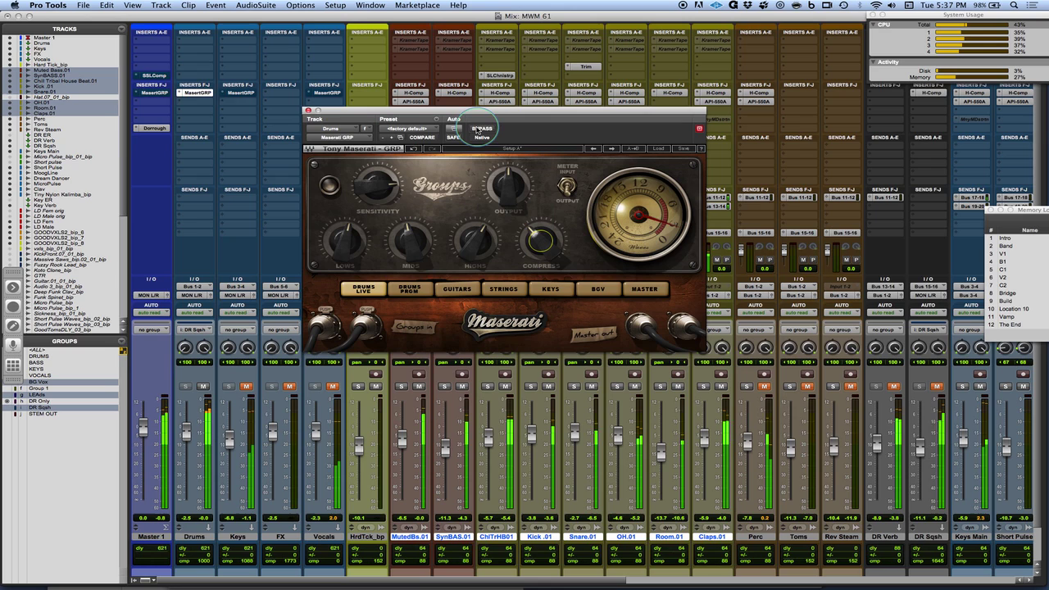
click(482, 129)
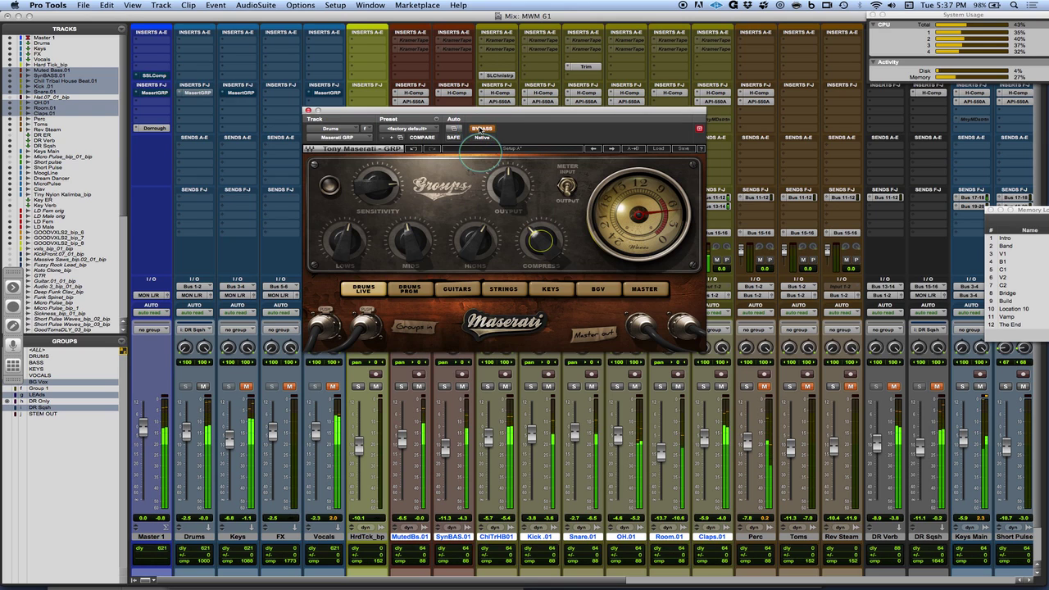
click(482, 128)
Lower the plug-in's Output level and toggle bypass to compare its loudness with the unprocessed drums
click(508, 187)
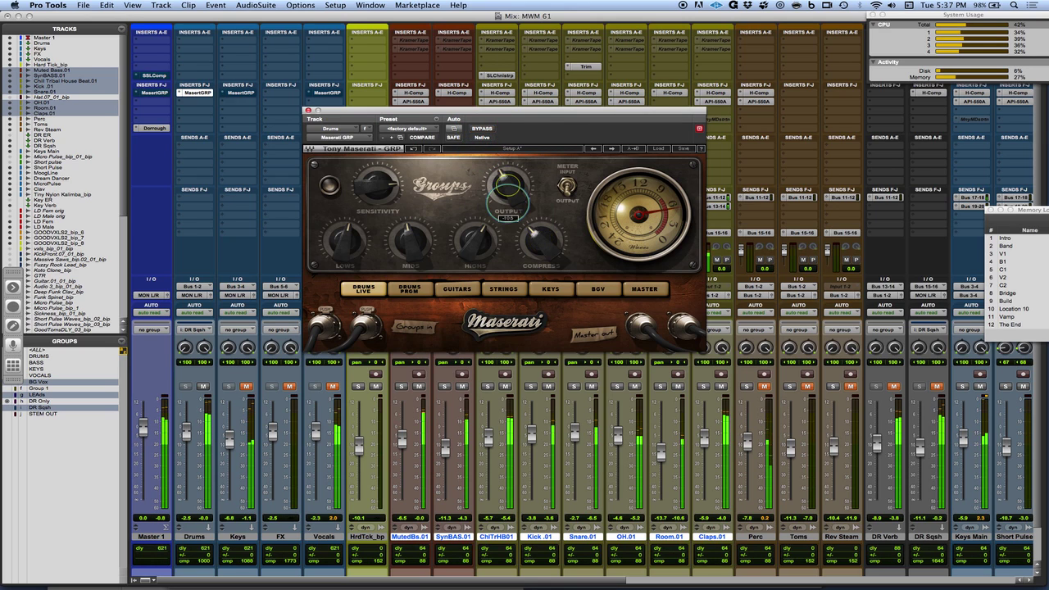
drag(508, 188, 510, 213)
click(482, 130)
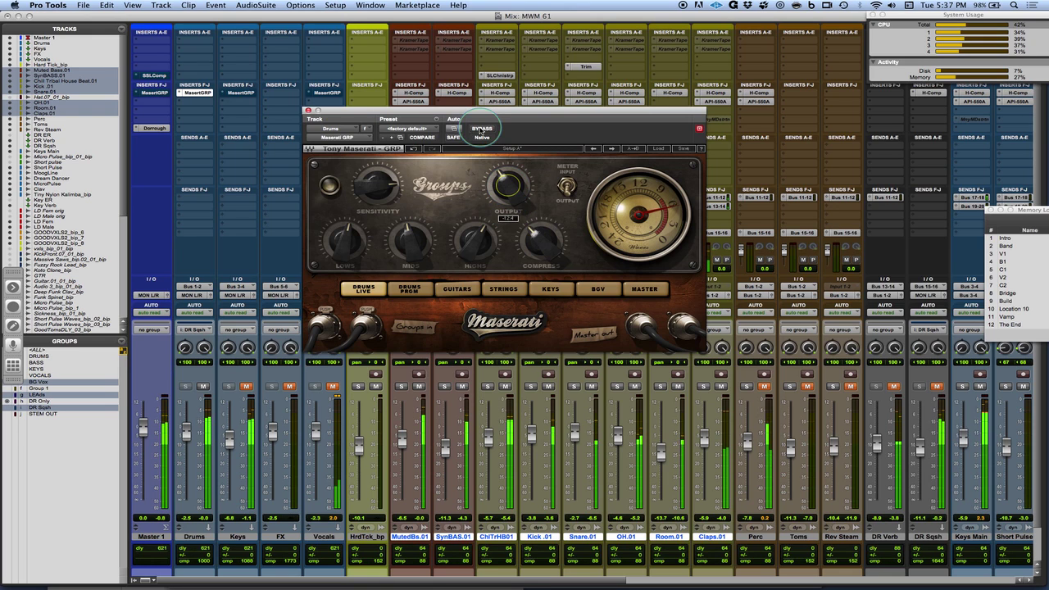
click(482, 130)
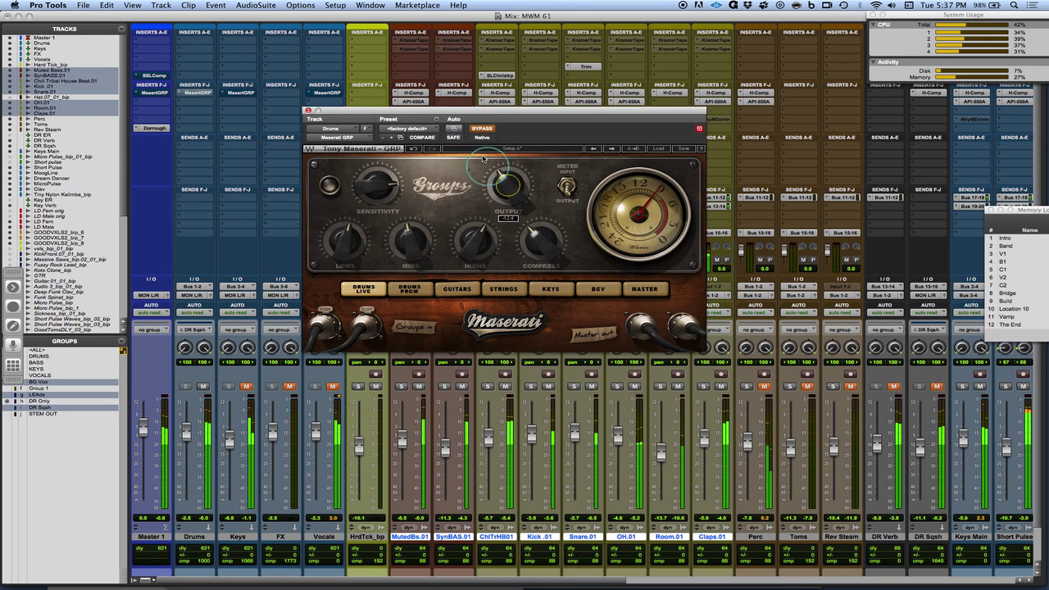
click(482, 128)
Lower the Output a little further and toggle bypass to recheck the level match
drag(506, 186, 507, 200)
click(485, 128)
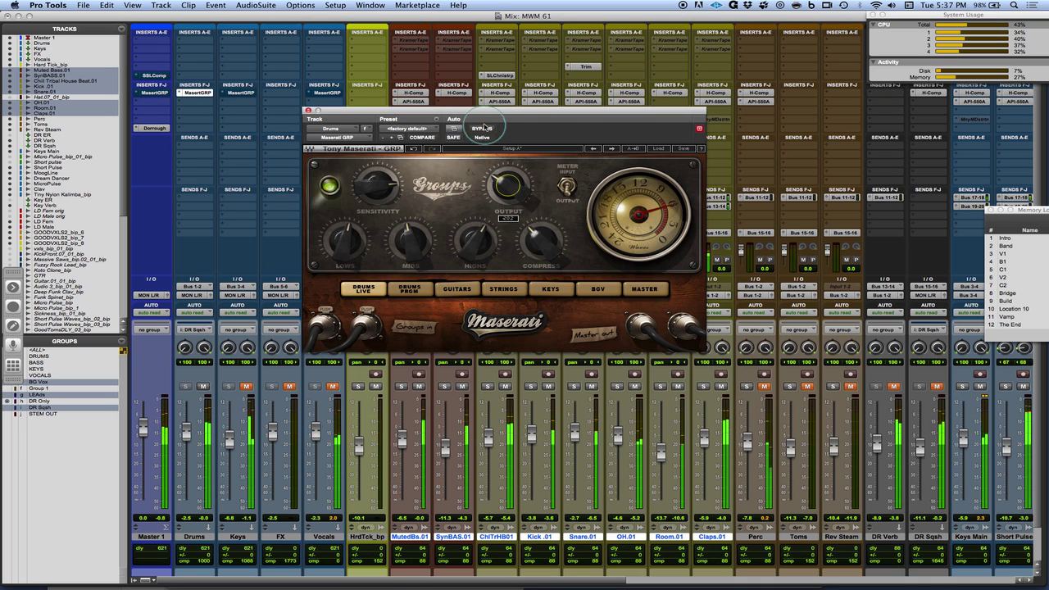
click(485, 130)
click(485, 130)
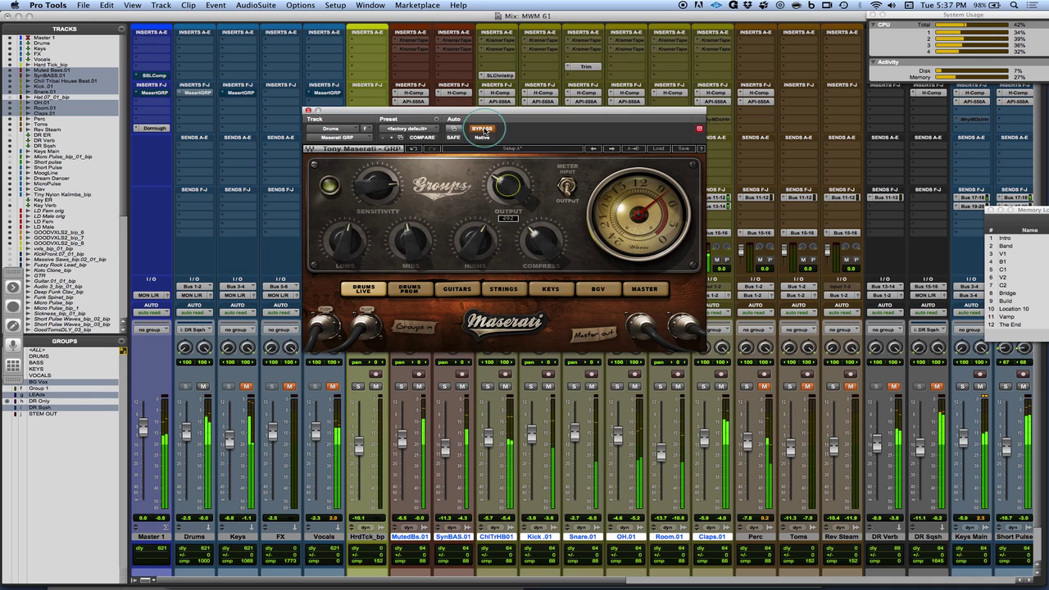
Fine-tune the Output level and compare the processed drums with the bypassed signal, leaving the plug-in bypassed
click(499, 177)
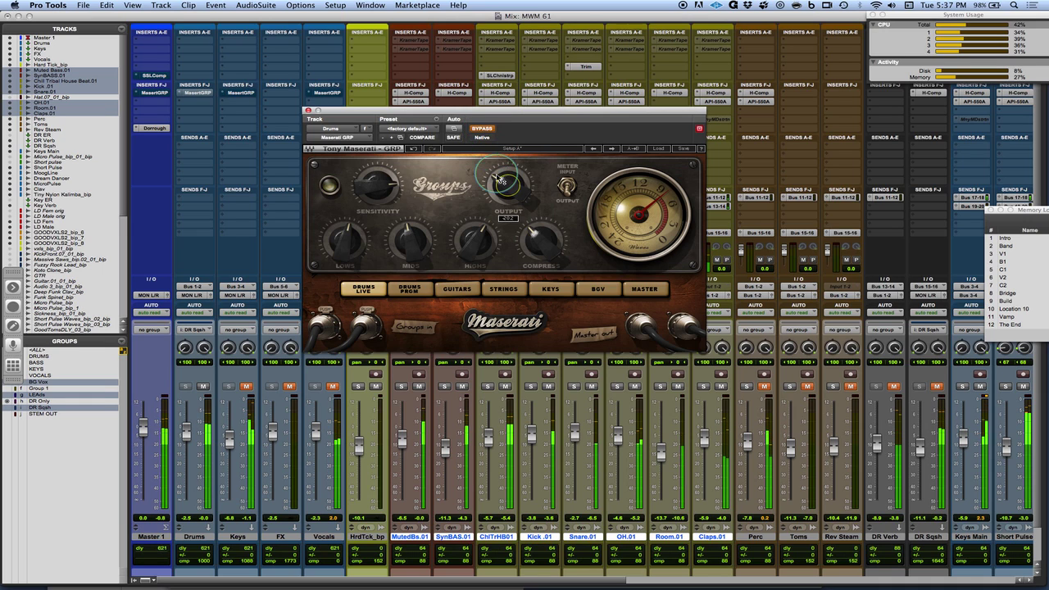
drag(498, 178, 499, 182)
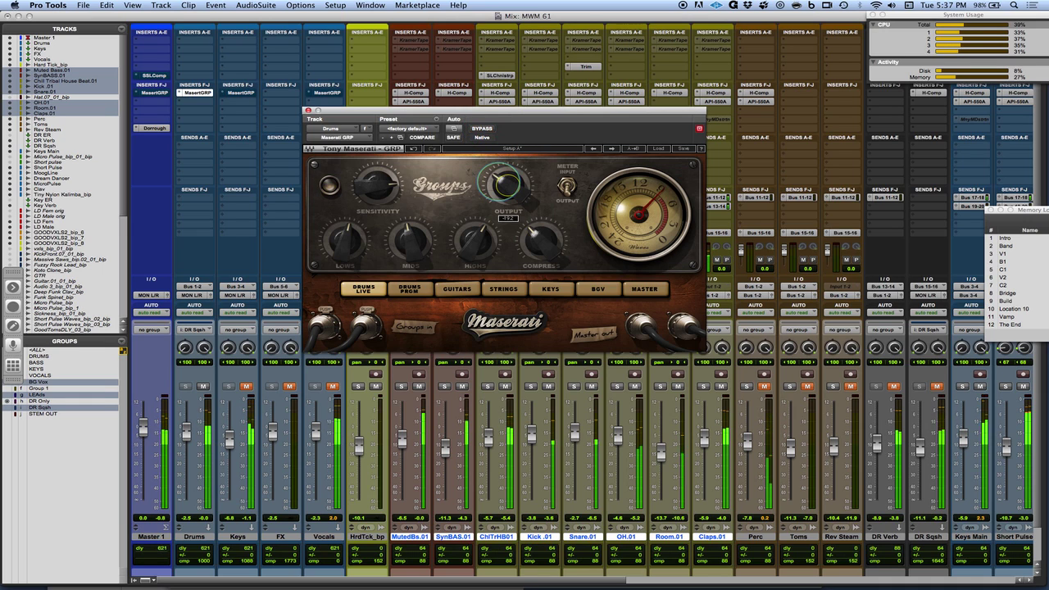
click(482, 130)
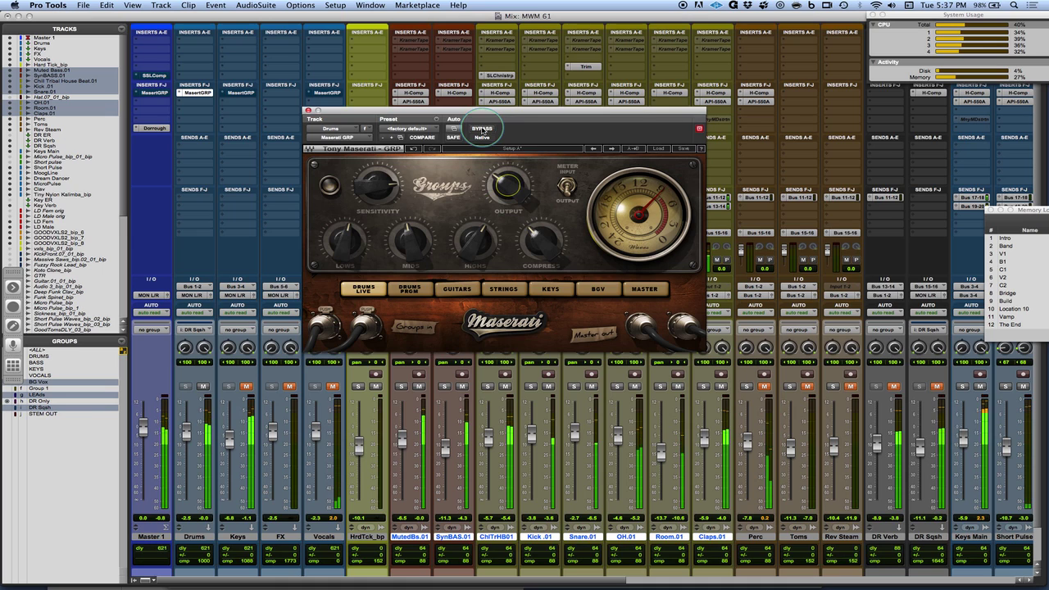
click(482, 129)
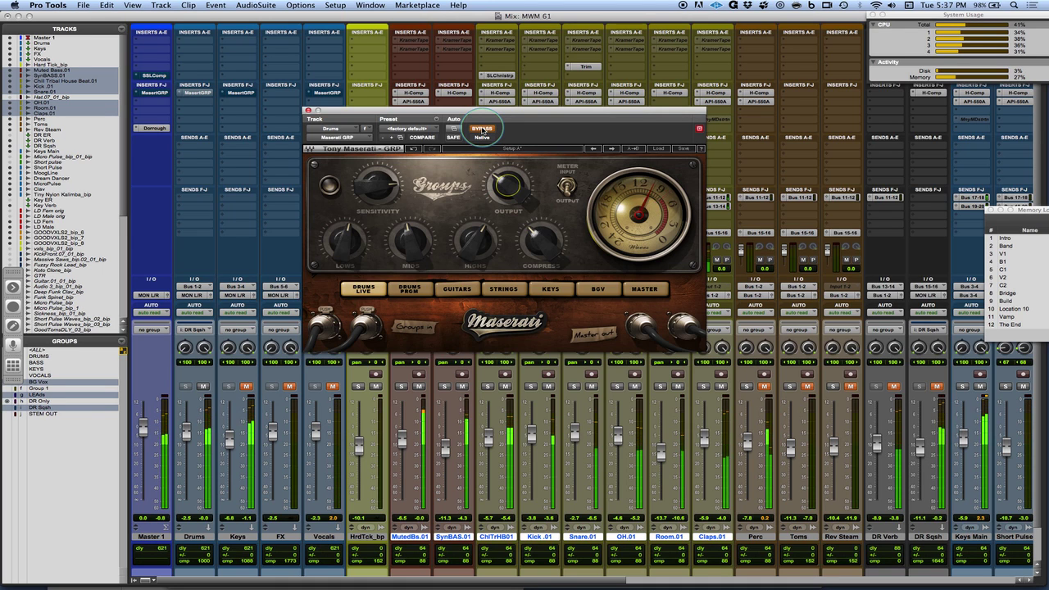
Take the Drums plug-in out of bypass, raise its Highs slightly and stop playback
click(482, 130)
click(473, 251)
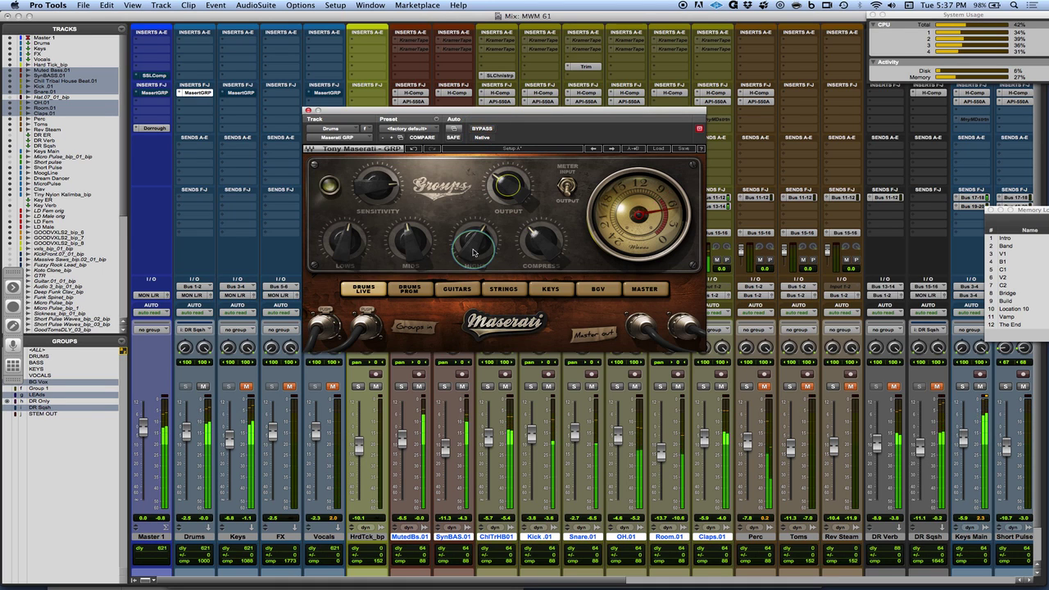
drag(473, 252, 473, 243)
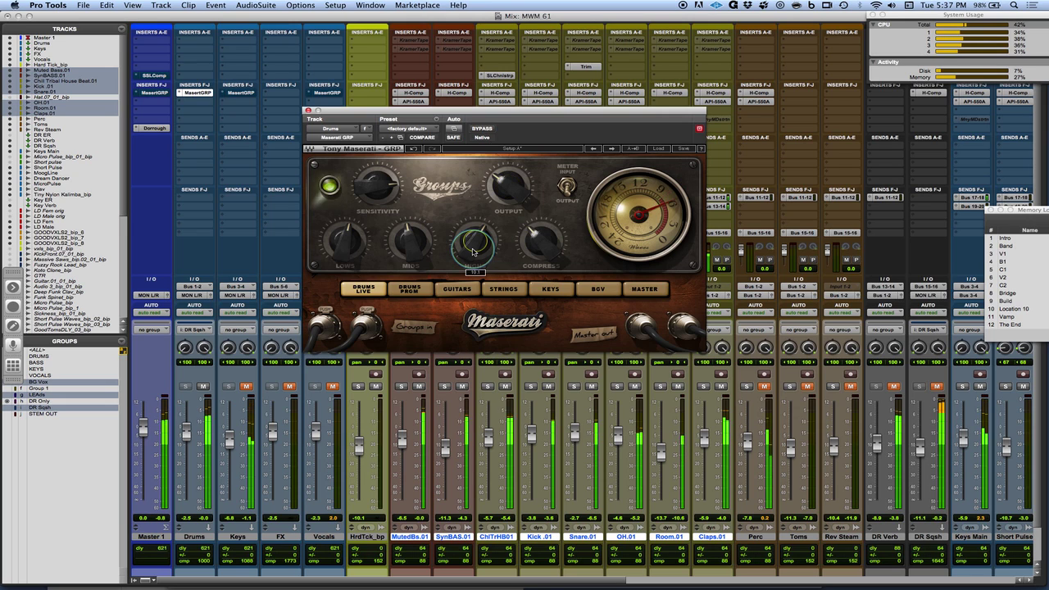
key(space)
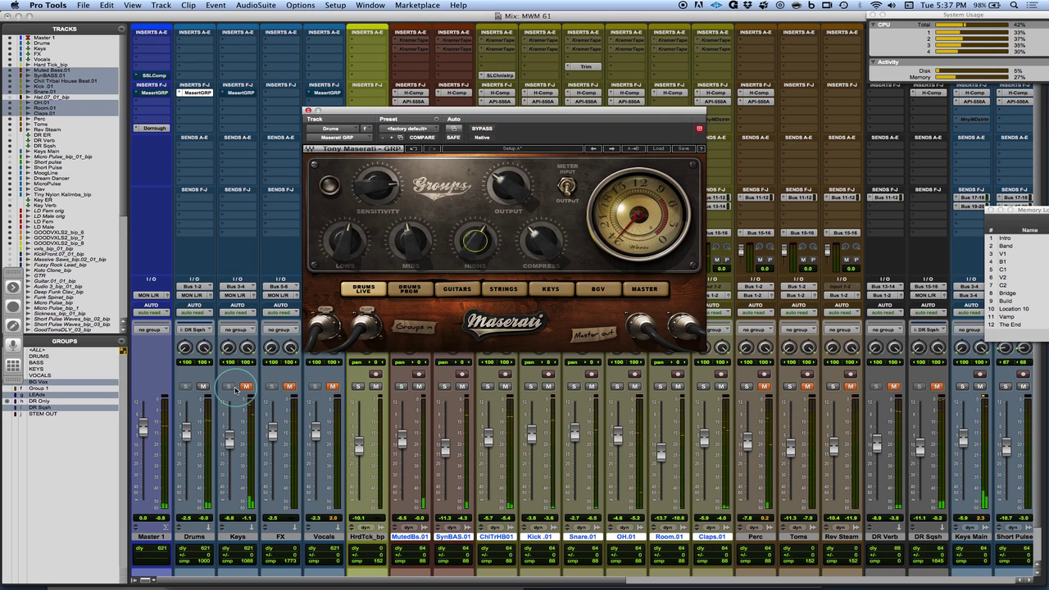
Mute the Drums group track, unmute Keys, and switch the Maserati GRP insert on Keys off and back on
click(210, 388)
click(205, 389)
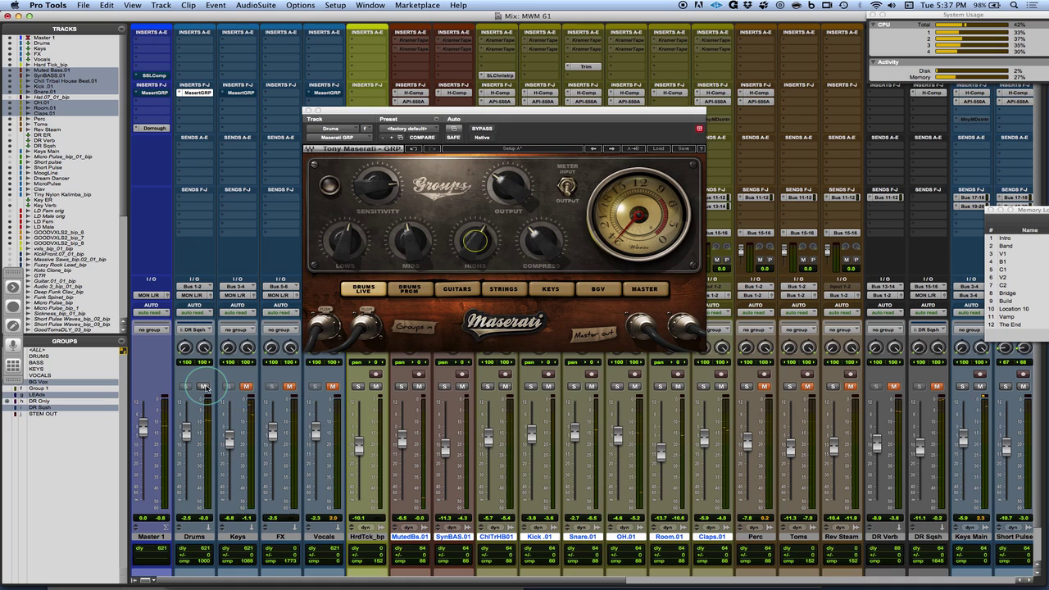
click(238, 94)
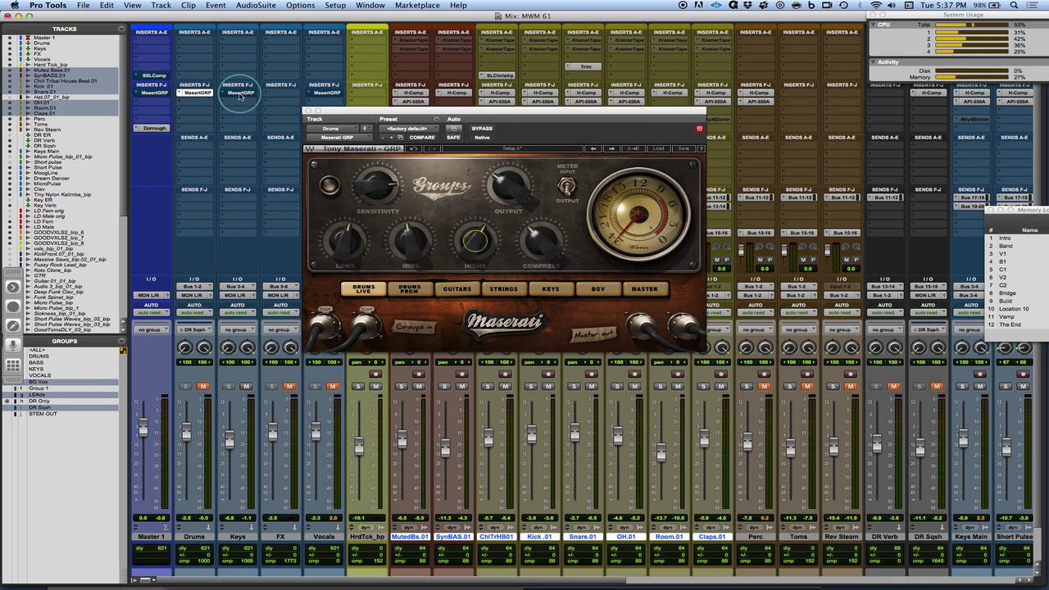
ctrl+super+click(239, 95)
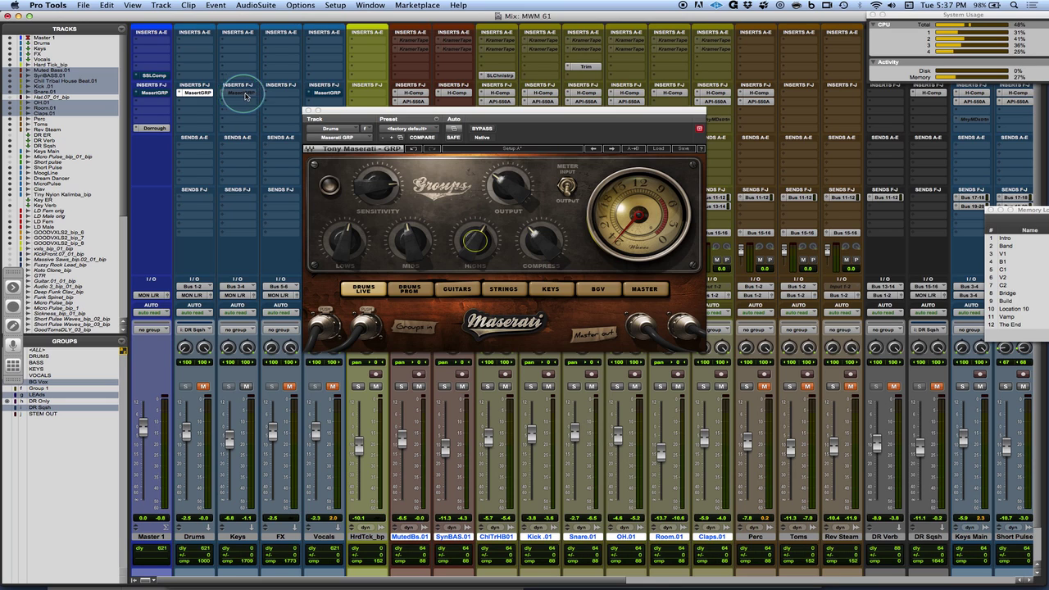
ctrl+super+click(239, 94)
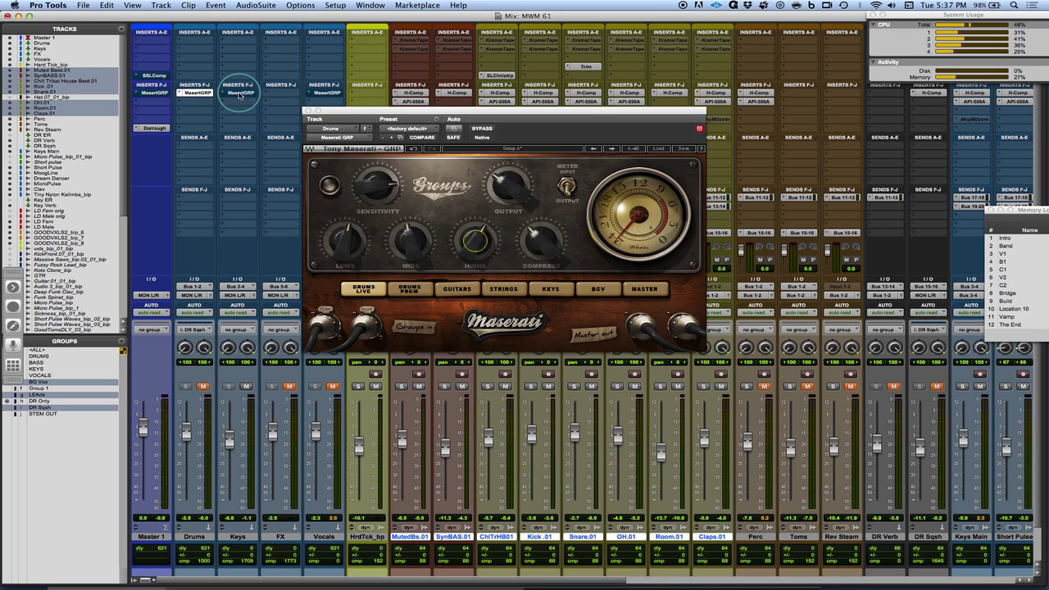
Move the plug-in window up, open the Maserati GRP on the Keys track and set it to KEYS mode
drag(350, 113, 355, 90)
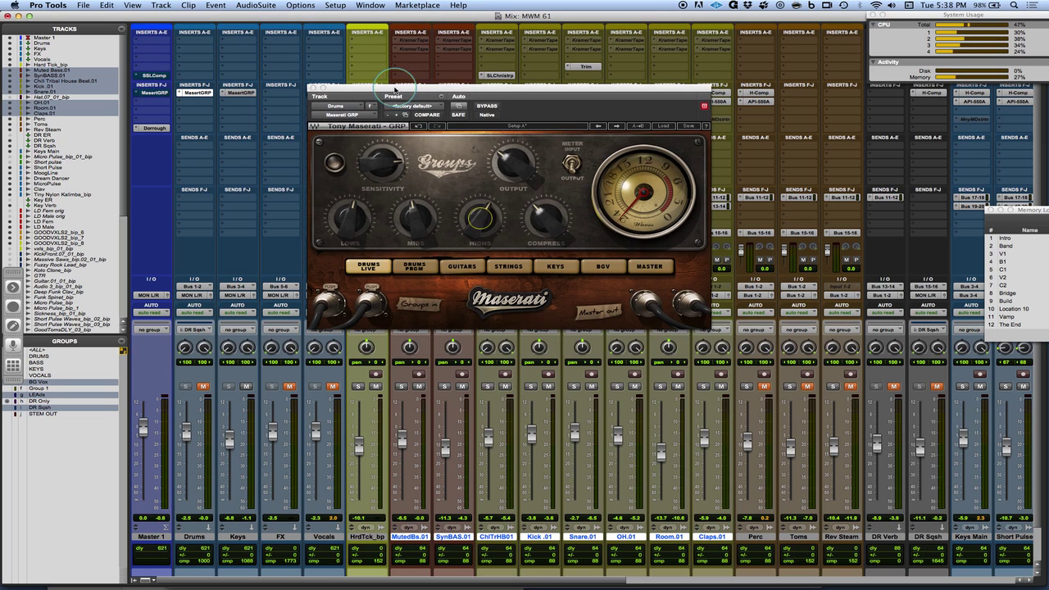
click(244, 91)
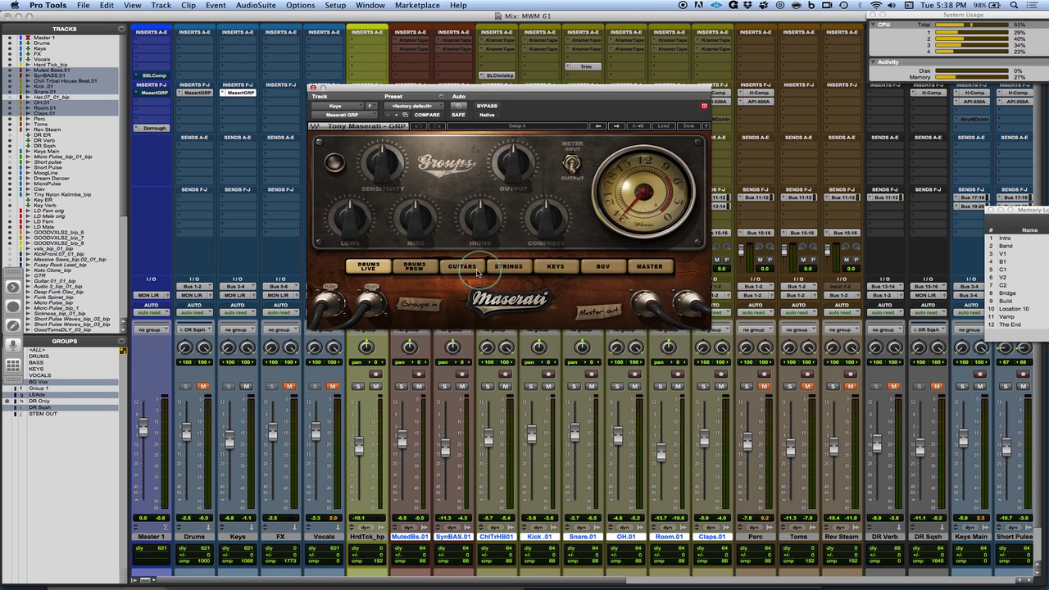
click(549, 267)
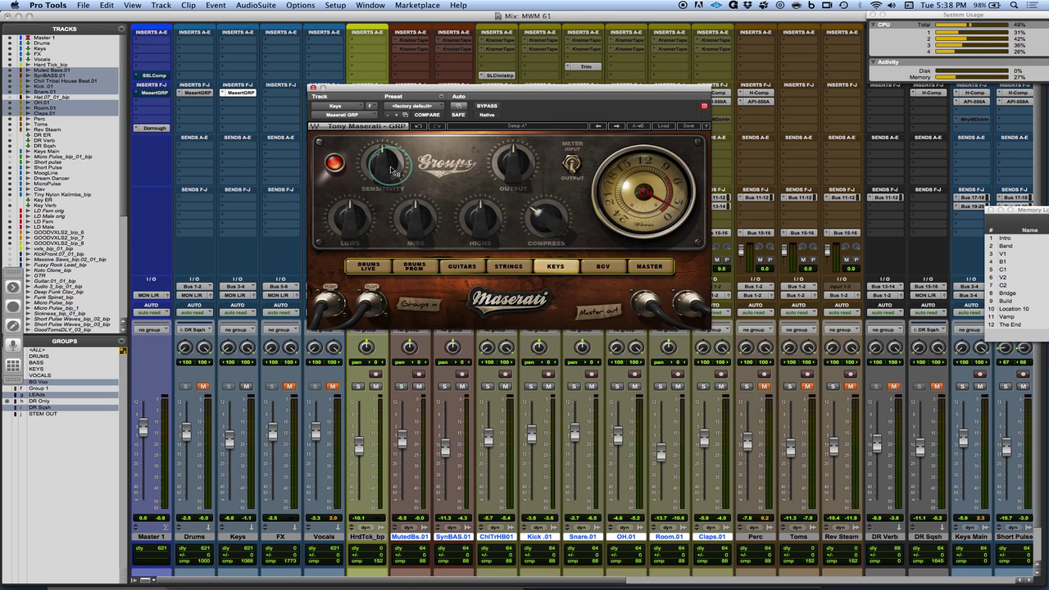
Play the session and lower the Keys plug-in's Sensitivity well below its midpoint to bring the input level out of the red
click(393, 170)
drag(381, 162, 381, 152)
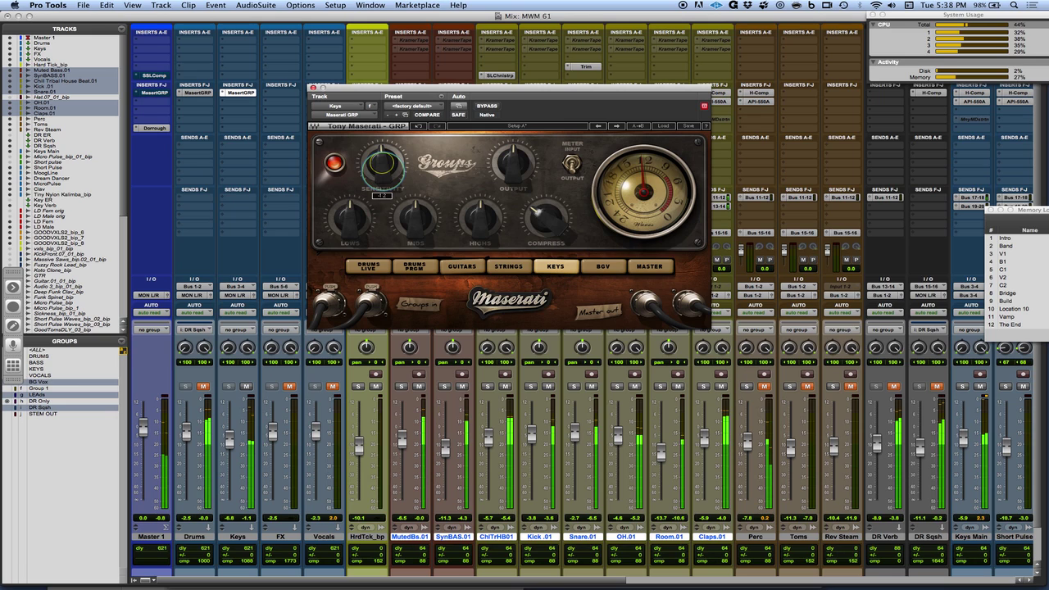
drag(381, 163, 381, 145)
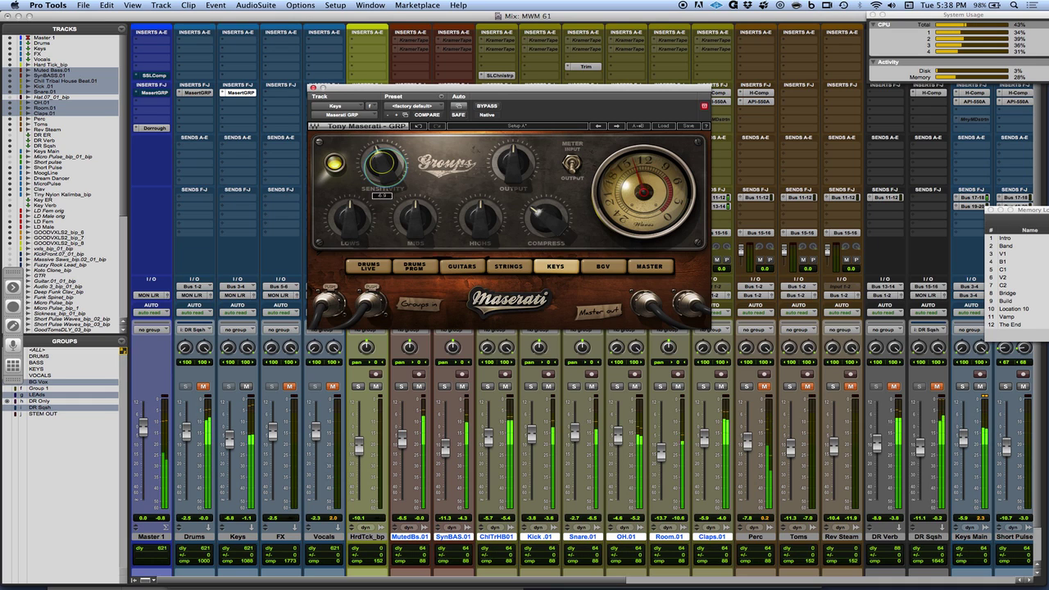
mouse_move(385, 166)
mouse_down()
mouse_move(381, 129)
mouse_move(388, 174)
mouse_up()
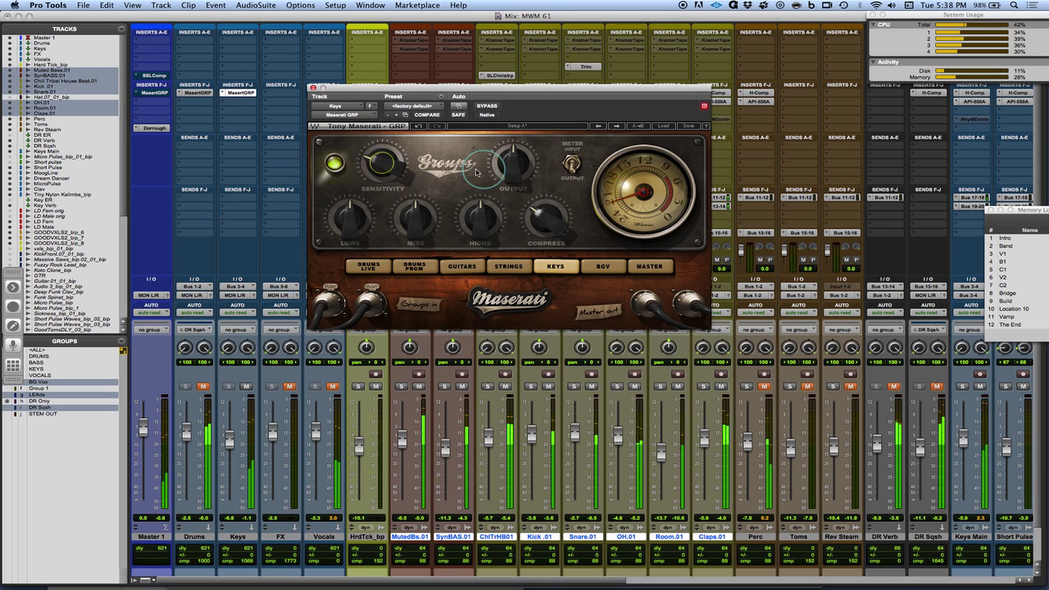
drag(382, 165, 381, 168)
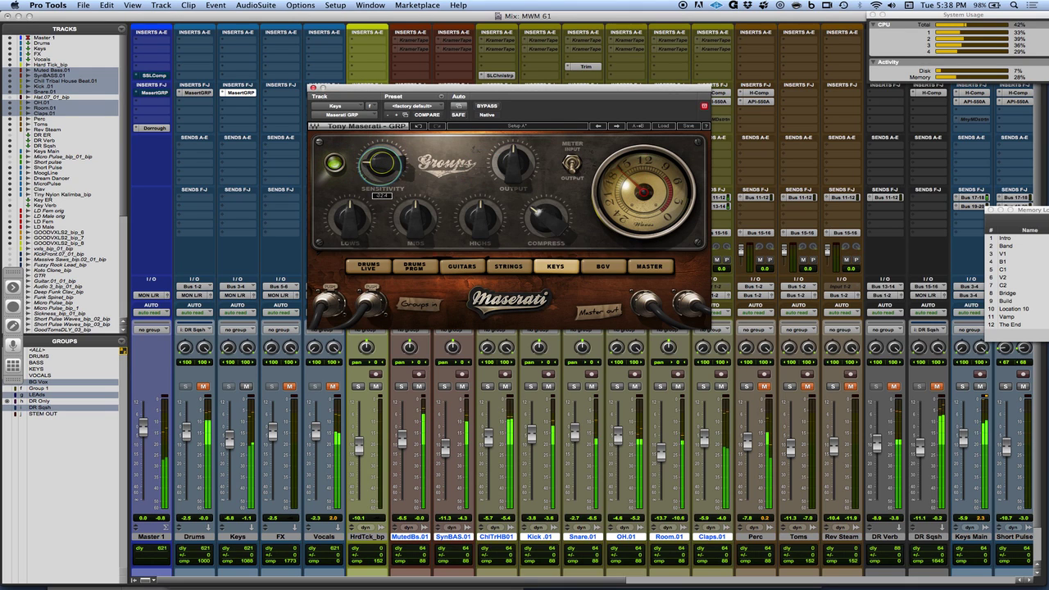
Reduce Compress and raise Output slightly on the Keys plug-in, and bypass it to compare
drag(541, 218, 541, 214)
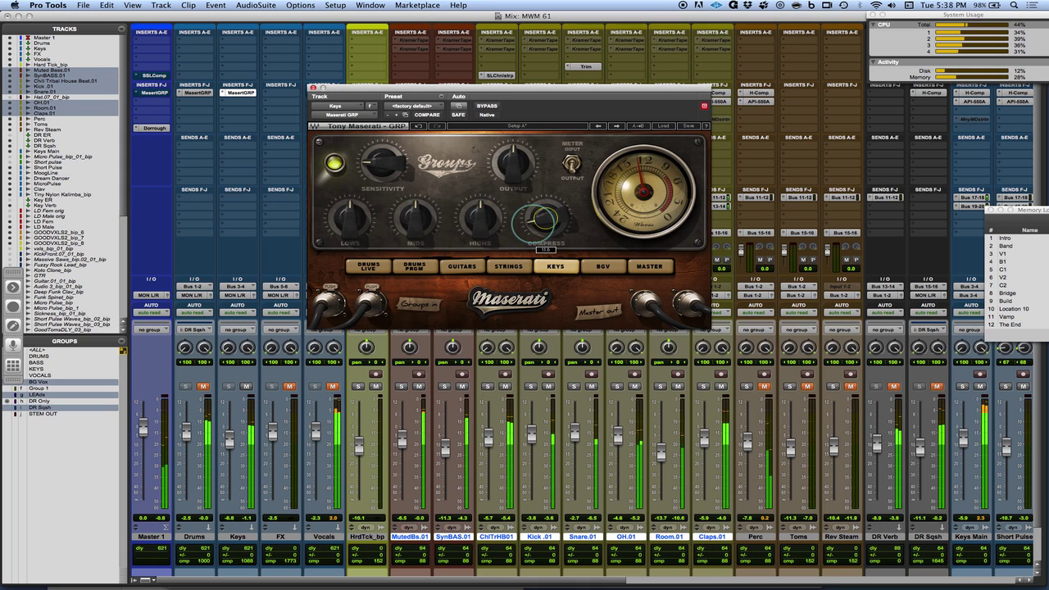
mouse_move(518, 173)
mouse_down()
mouse_move(504, 148)
mouse_move(509, 159)
mouse_up()
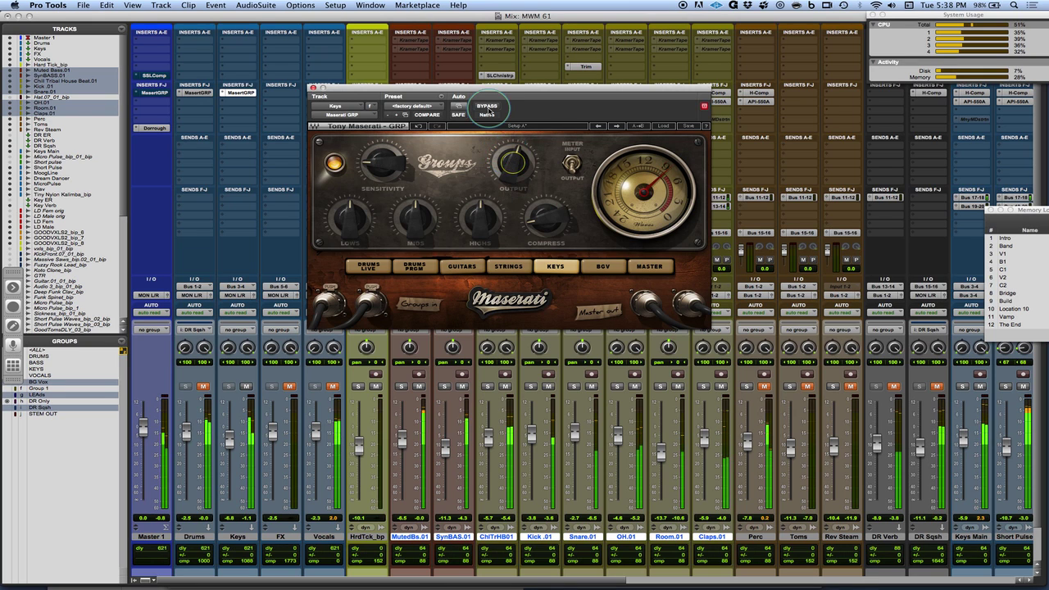
click(488, 107)
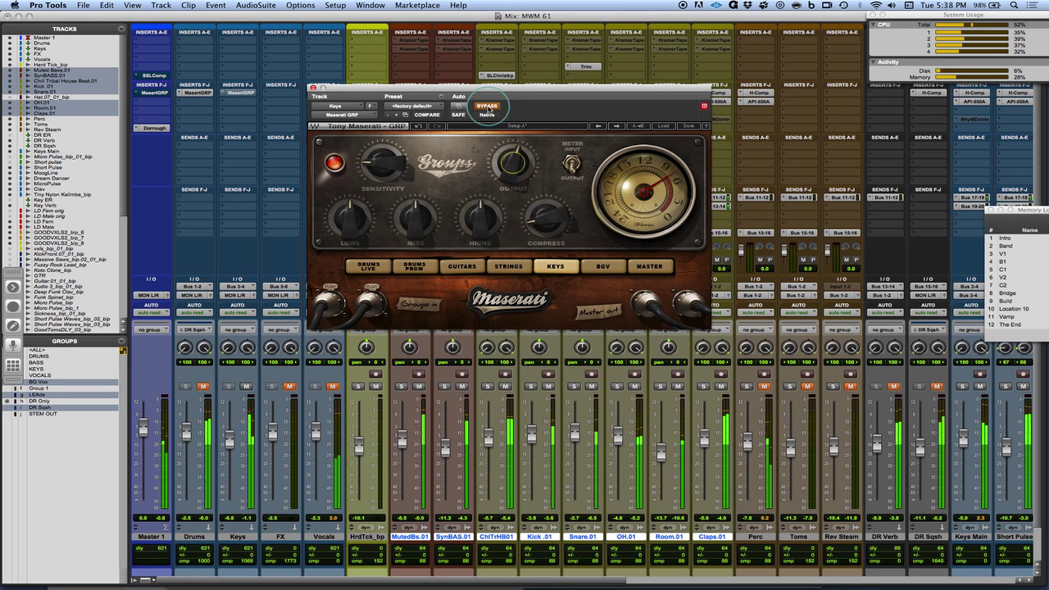
Fine-tune the Keys plug-in's Output and toggle bypass to compare its loudness with the unprocessed keys
click(513, 162)
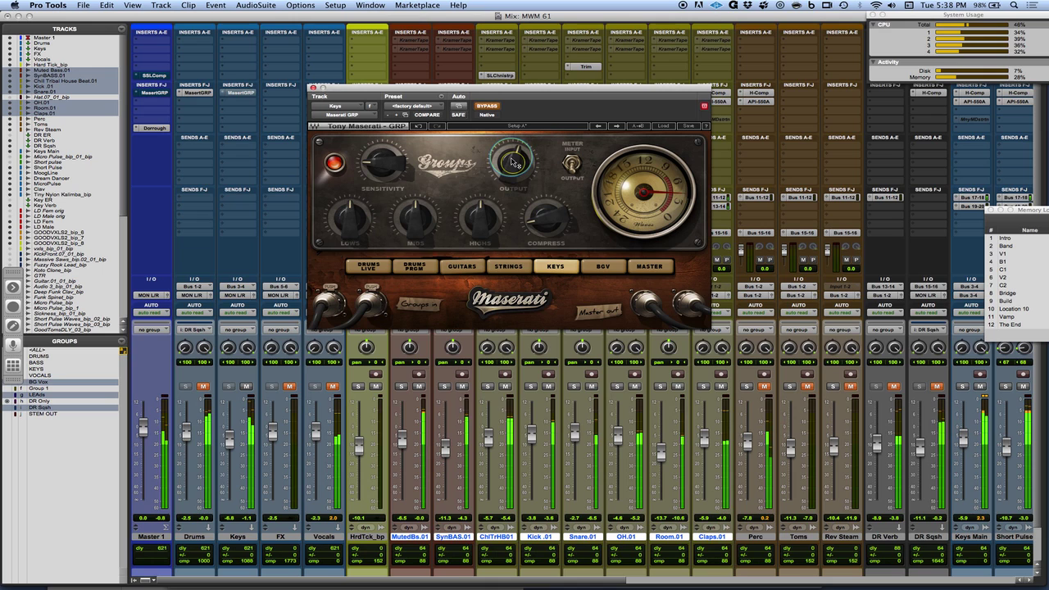
drag(512, 161, 508, 158)
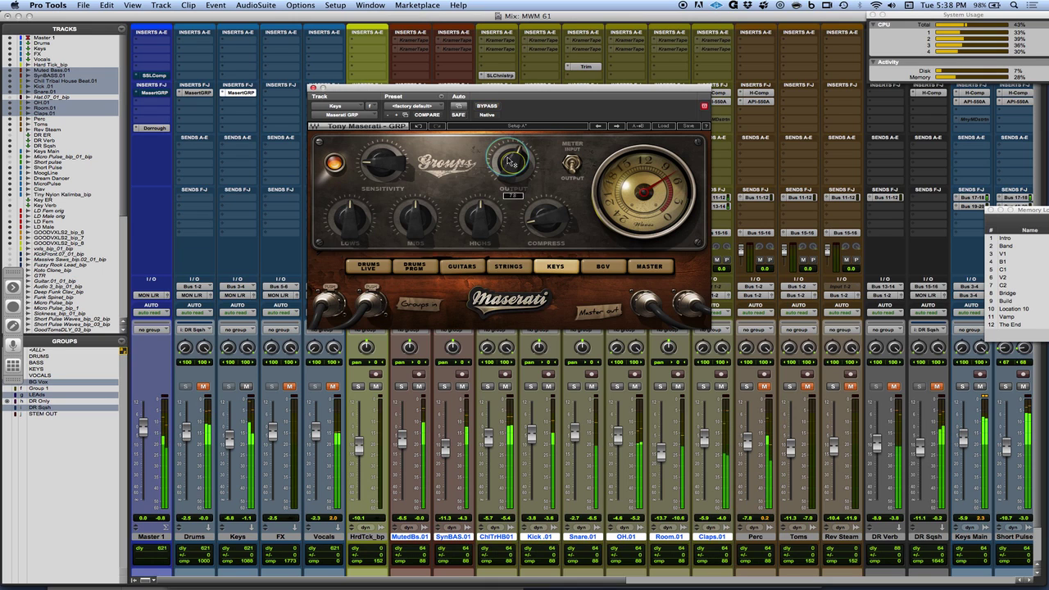
click(484, 106)
click(484, 106)
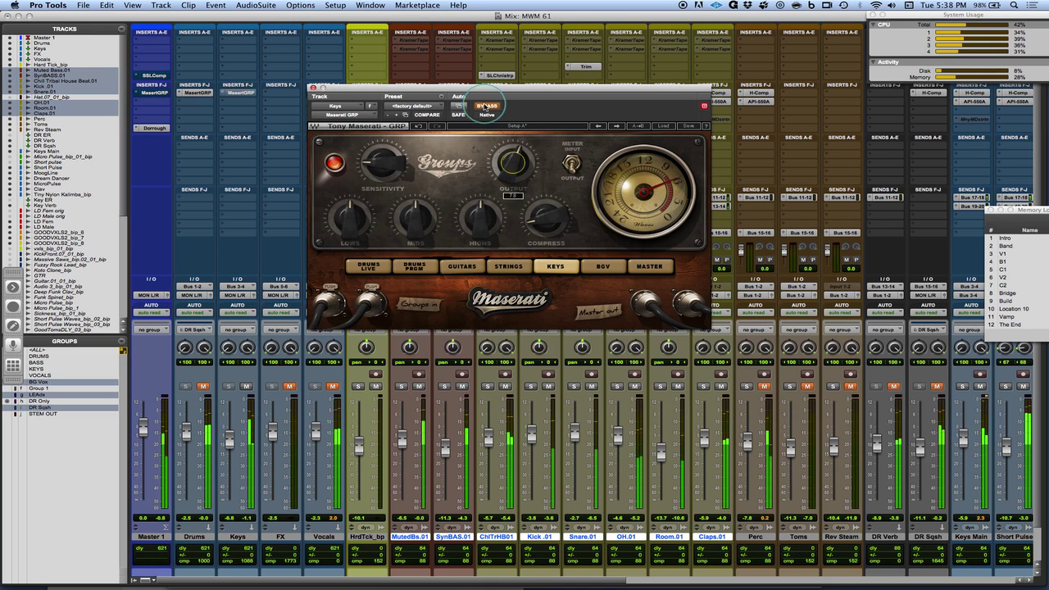
click(484, 106)
Raise the Keys plug-in's Output further in small stages, toggling bypass after each to match the unprocessed level
drag(512, 161, 513, 149)
click(491, 109)
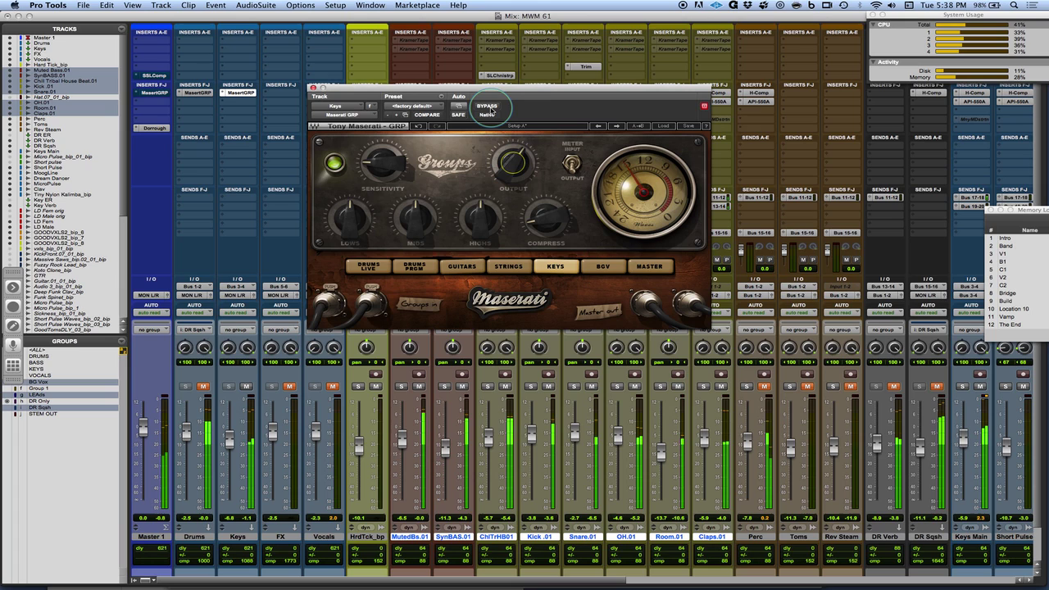
click(492, 109)
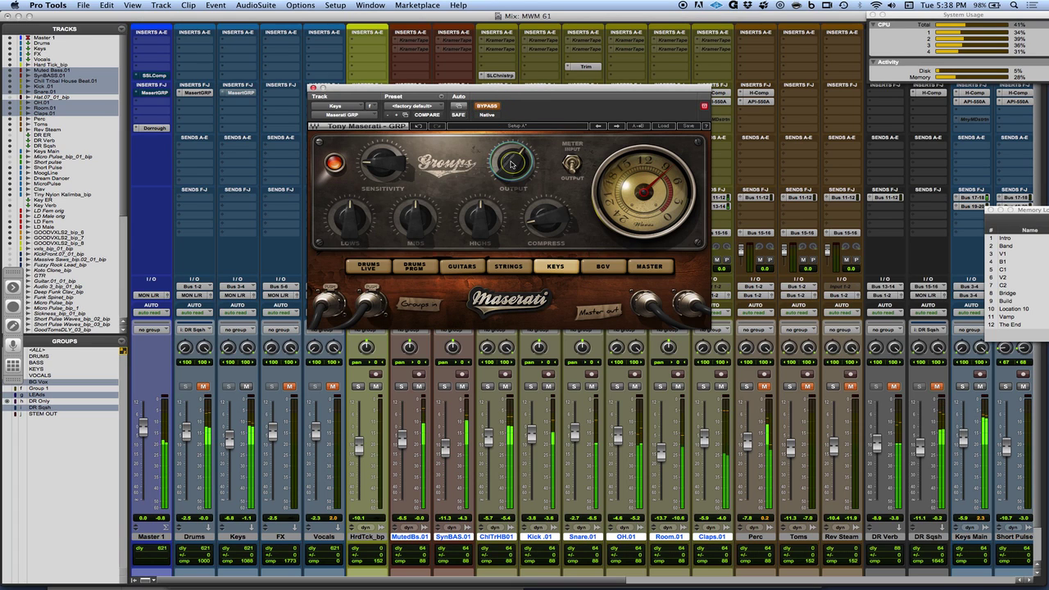
click(509, 161)
click(488, 106)
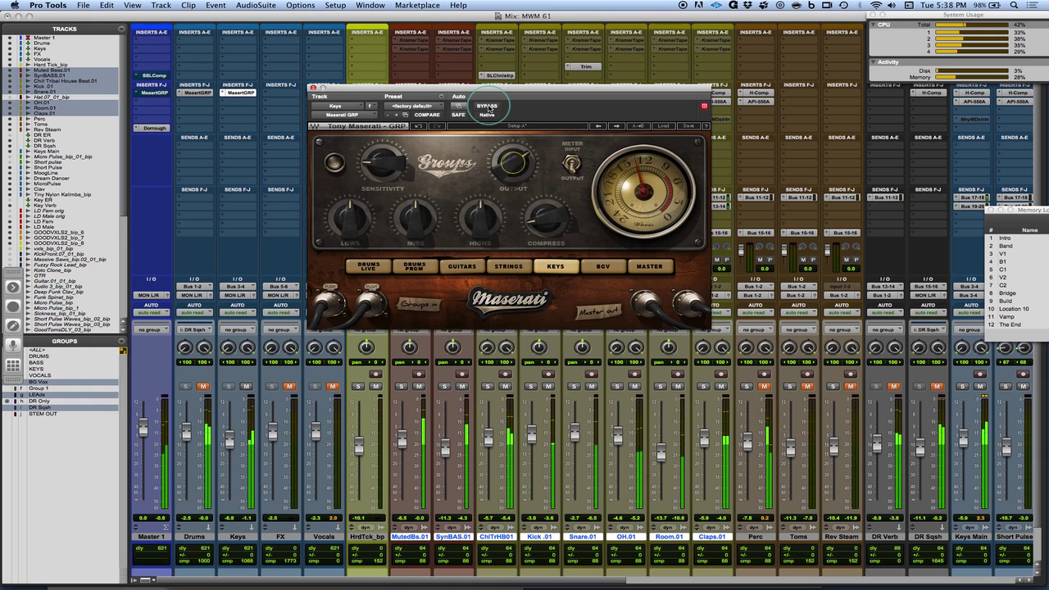
click(432, 159)
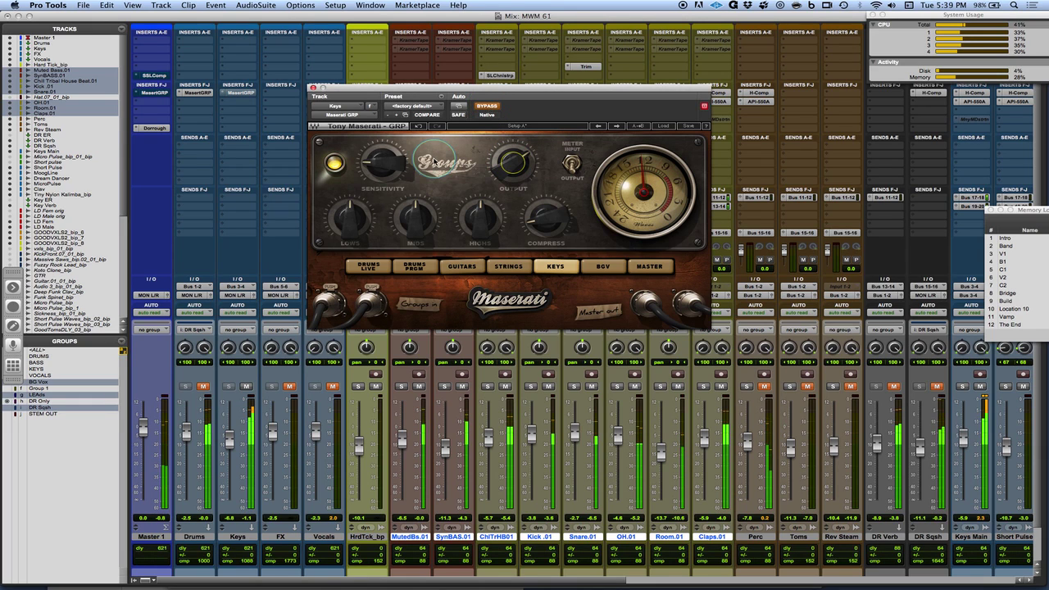
key(ctrl+super+b)
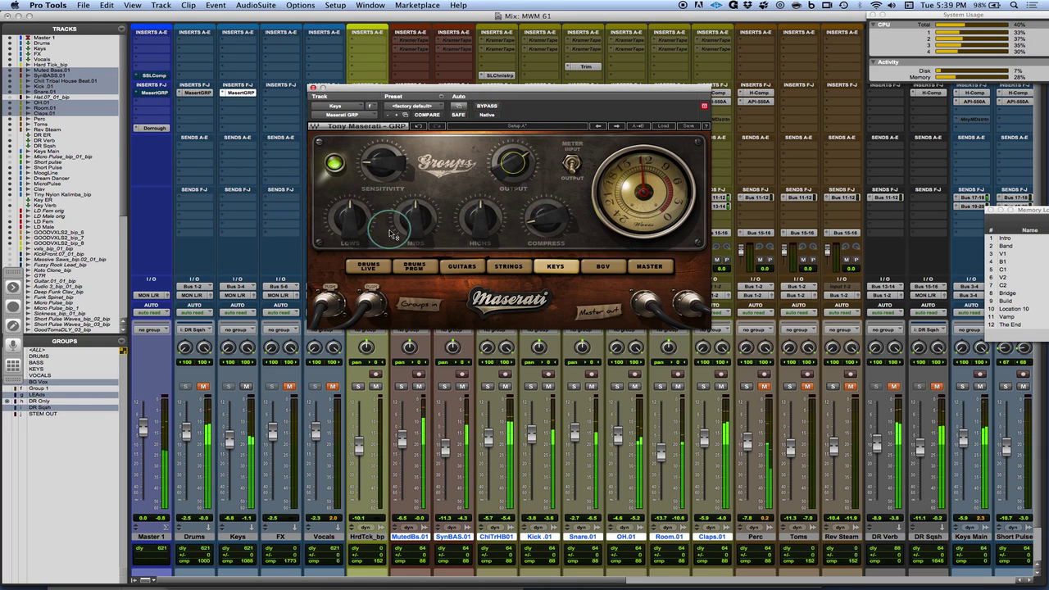
Raise the Highs on the Keys plug-in and adjust the Mids and Lows by ear
click(478, 218)
mouse_move(465, 217)
mouse_down()
mouse_move(455, 187)
mouse_move(460, 214)
mouse_up()
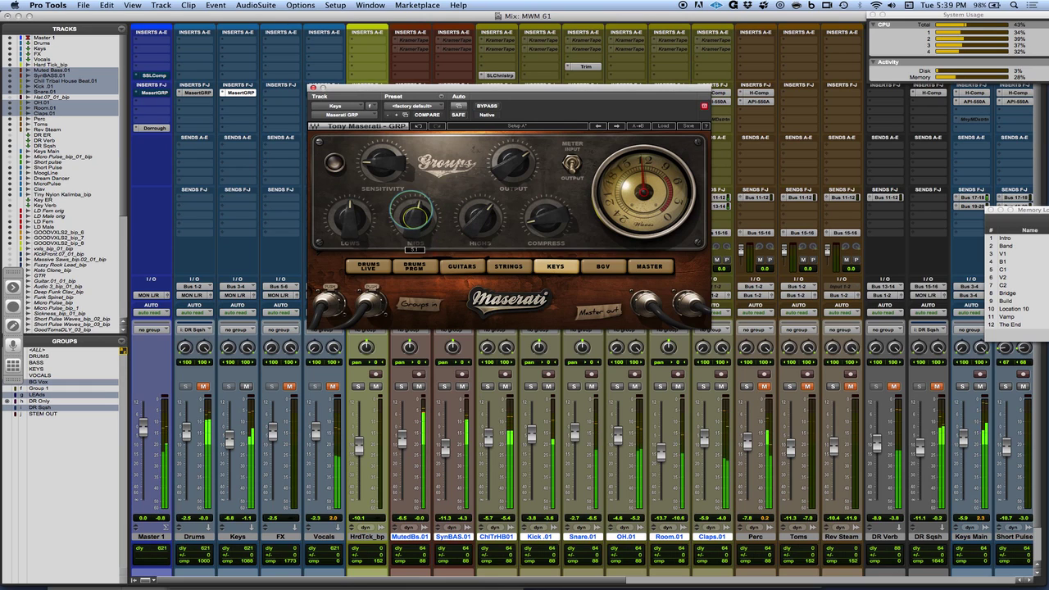
drag(408, 218, 333, 216)
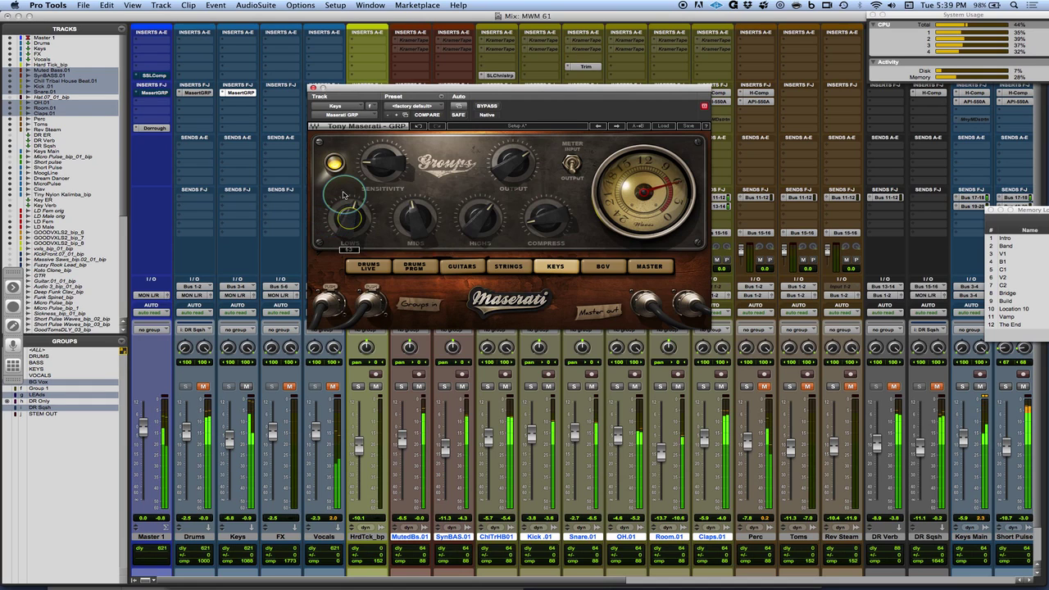
Fine-tune Sensitivity and Compress on the Keys plug-in while comparing with the bypassed signal
click(379, 162)
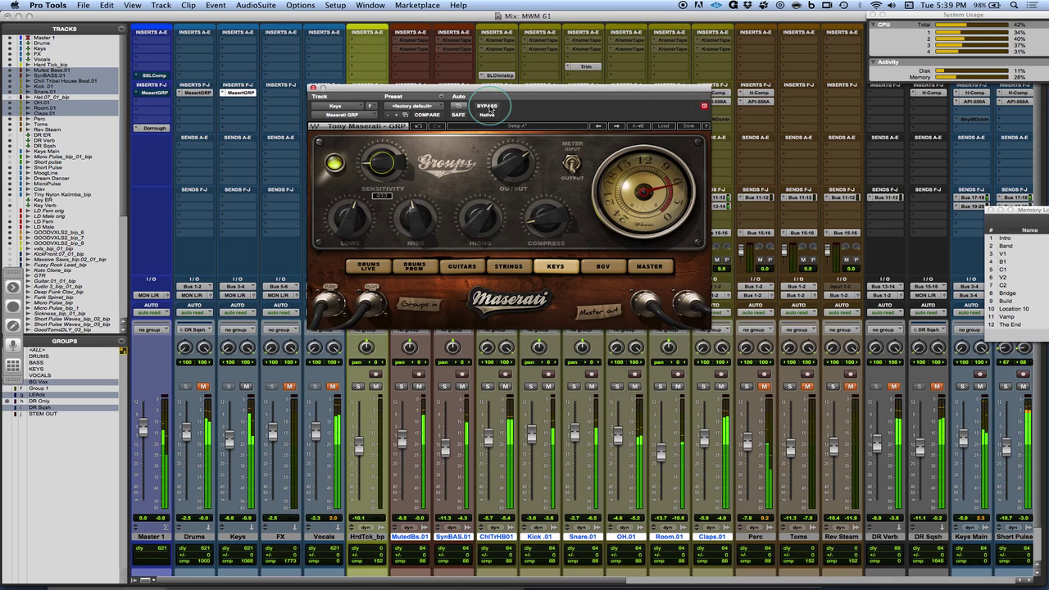
click(488, 106)
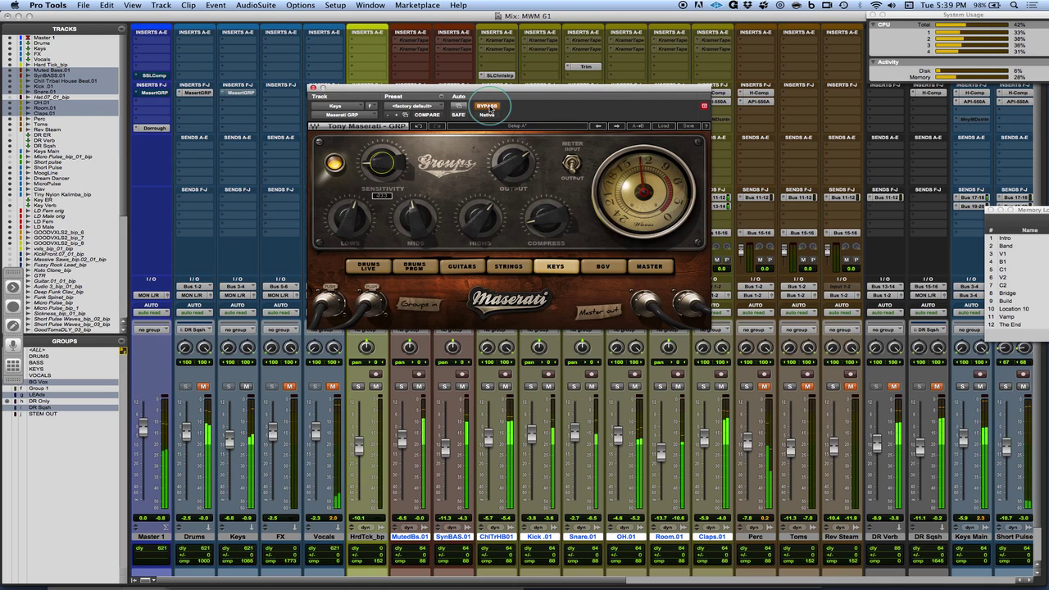
drag(543, 225, 542, 182)
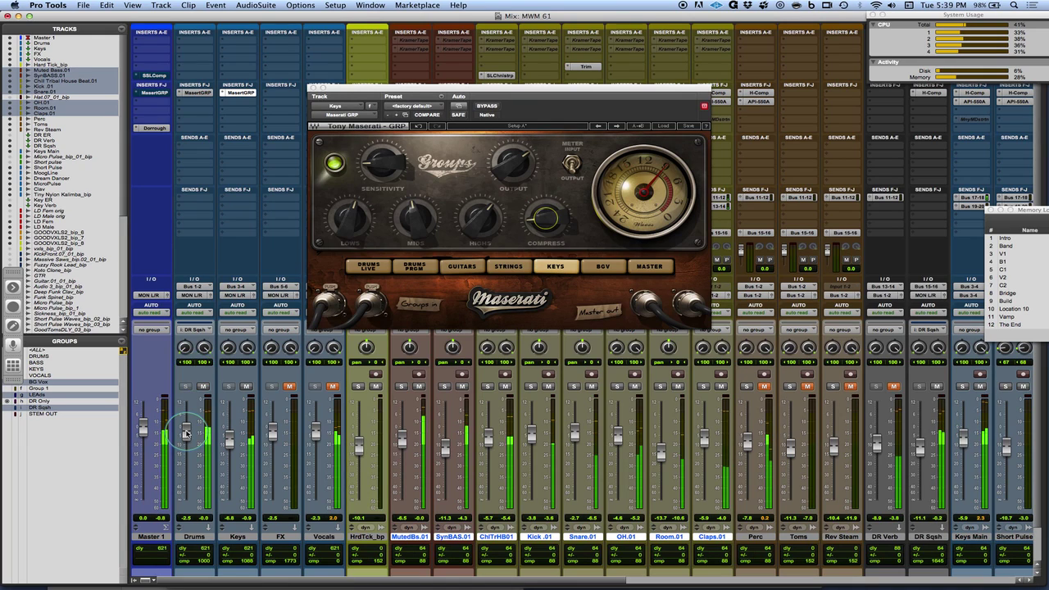
Lower the Drums group fader slightly, raise the Keys fader to -2.5 dB, and select the Drums through Vocals tracks
drag(186, 435, 229, 436)
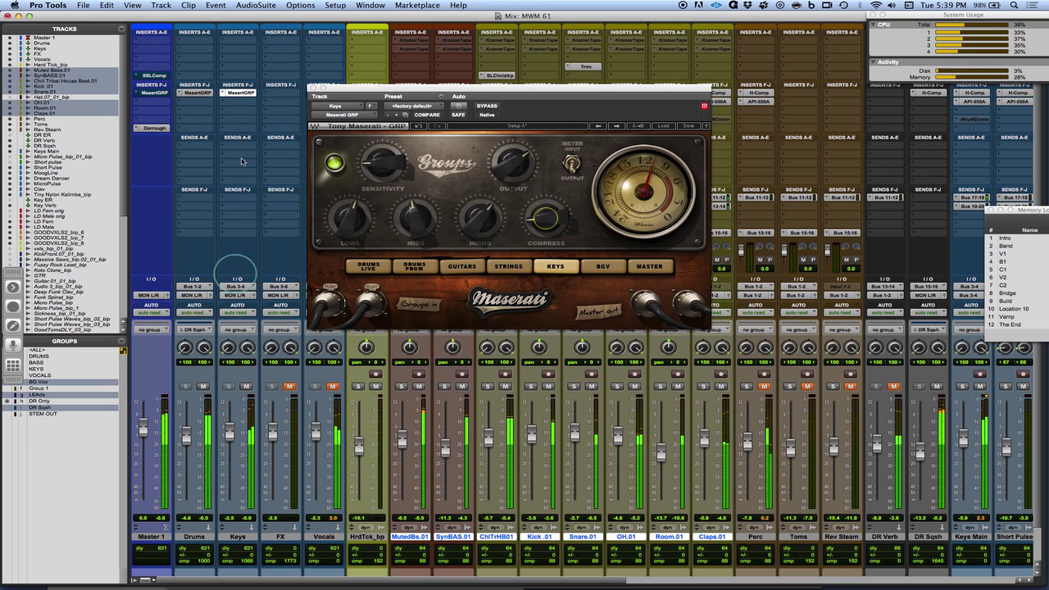
click(194, 538)
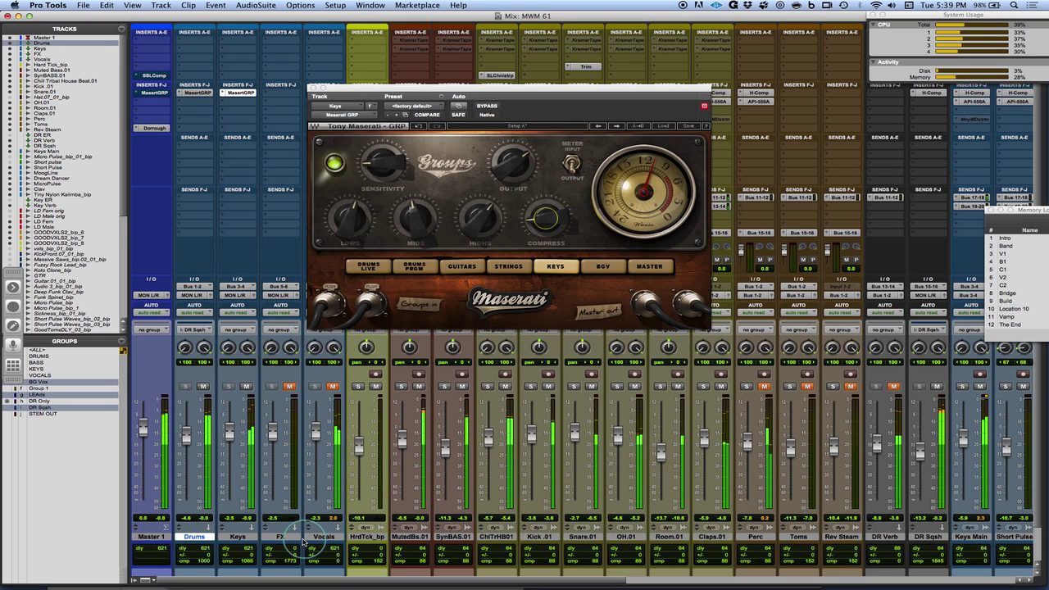
shift+click(306, 538)
click(198, 92)
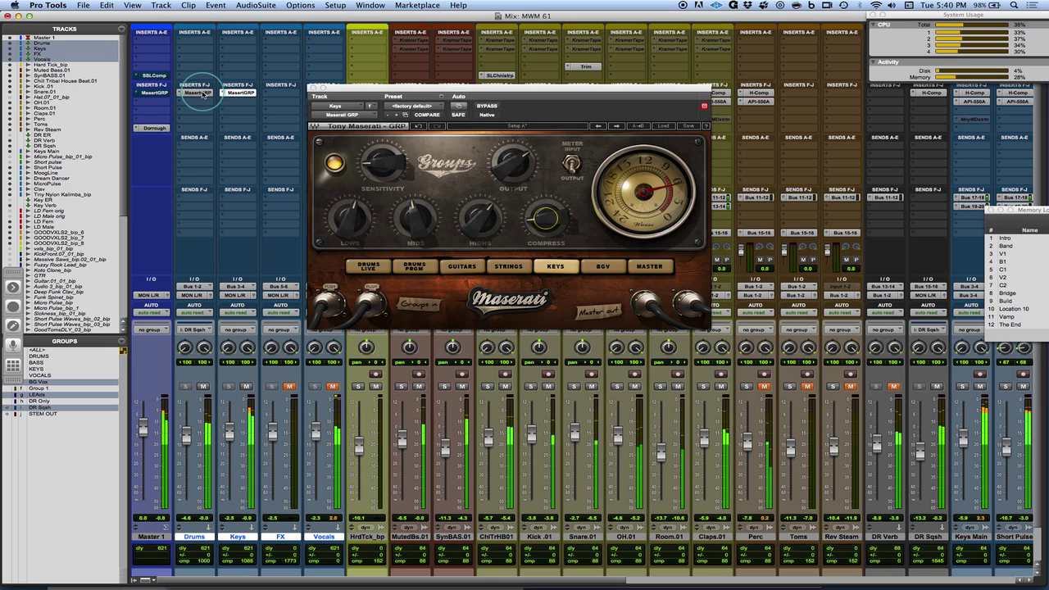
Lower the fader of the Short Pulse track in the mix
click(627, 454)
click(1010, 449)
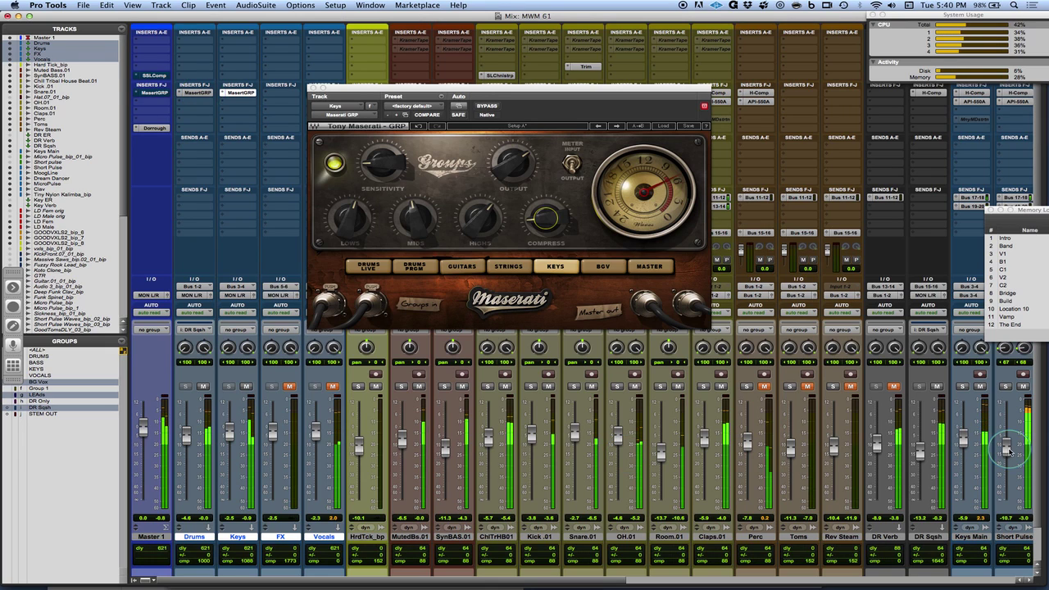
drag(1009, 450, 1011, 459)
click(414, 401)
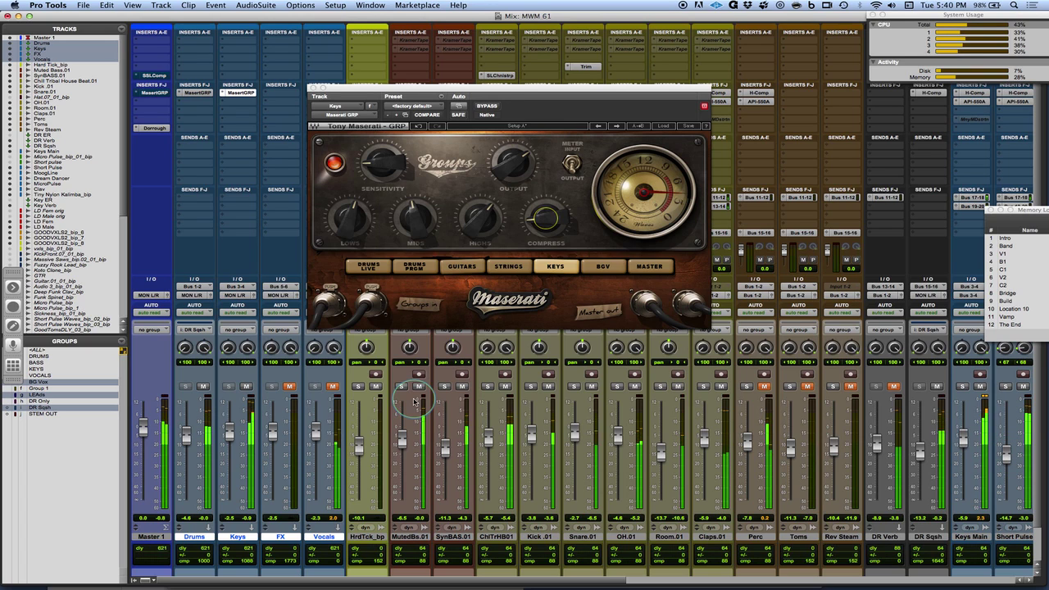
Compare the mix with the Maserati GRP plug-ins on the group tracks bypassed and active
click(200, 93)
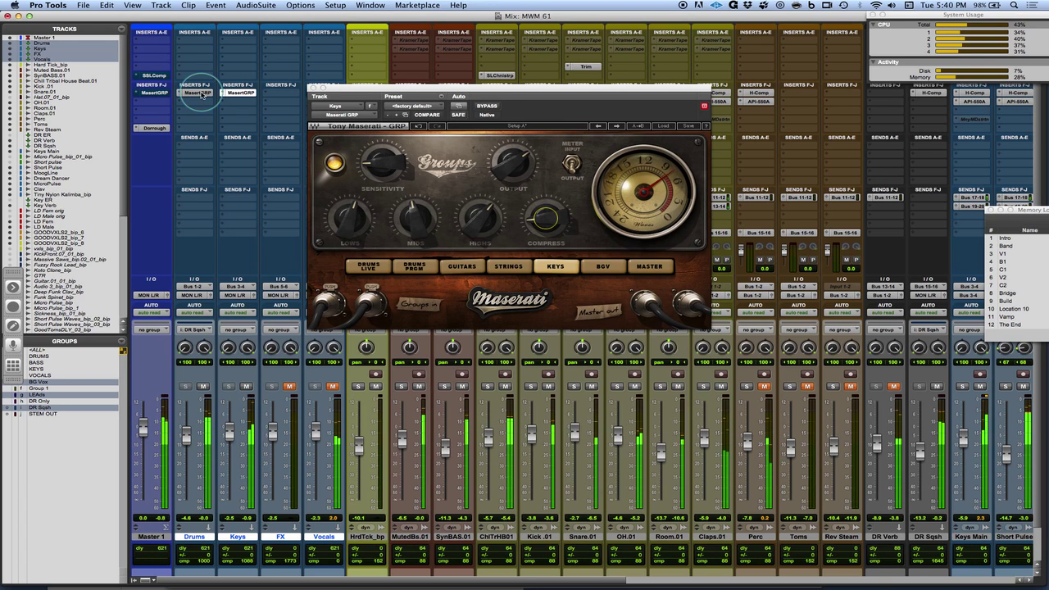
super+click(201, 93)
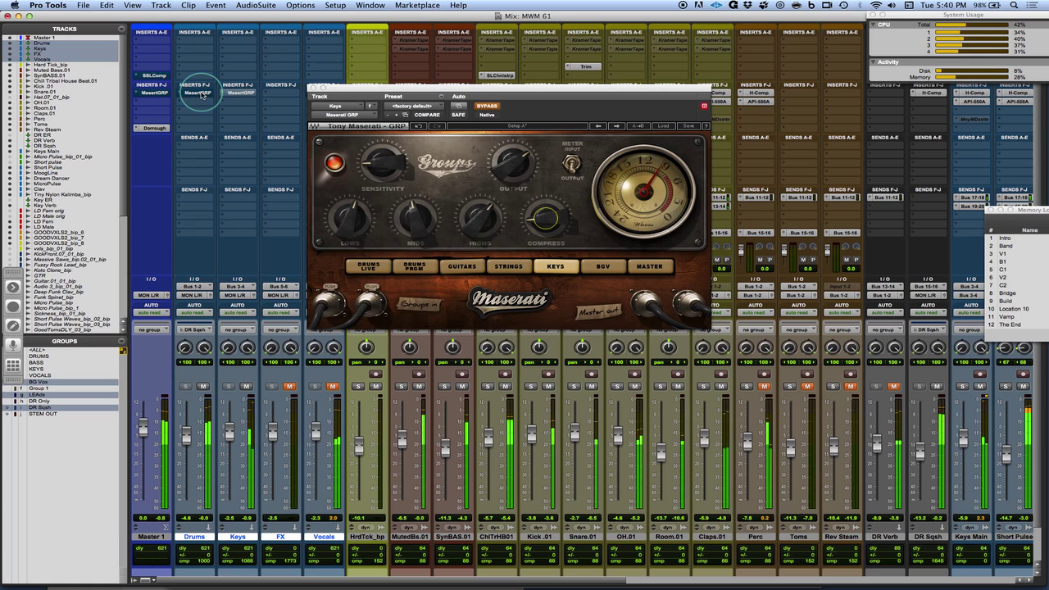
super+click(201, 94)
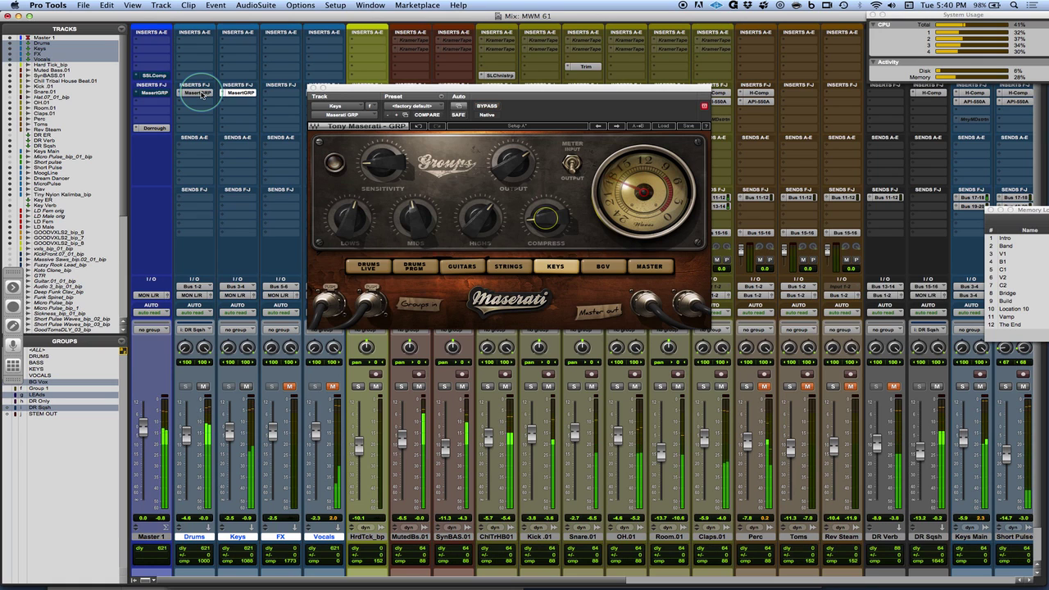
Isolate the Vocals group by unmuting it and muting Drums and Keys, and set its Maserati GRP plug-in to BGV mode
drag(340, 97, 516, 23)
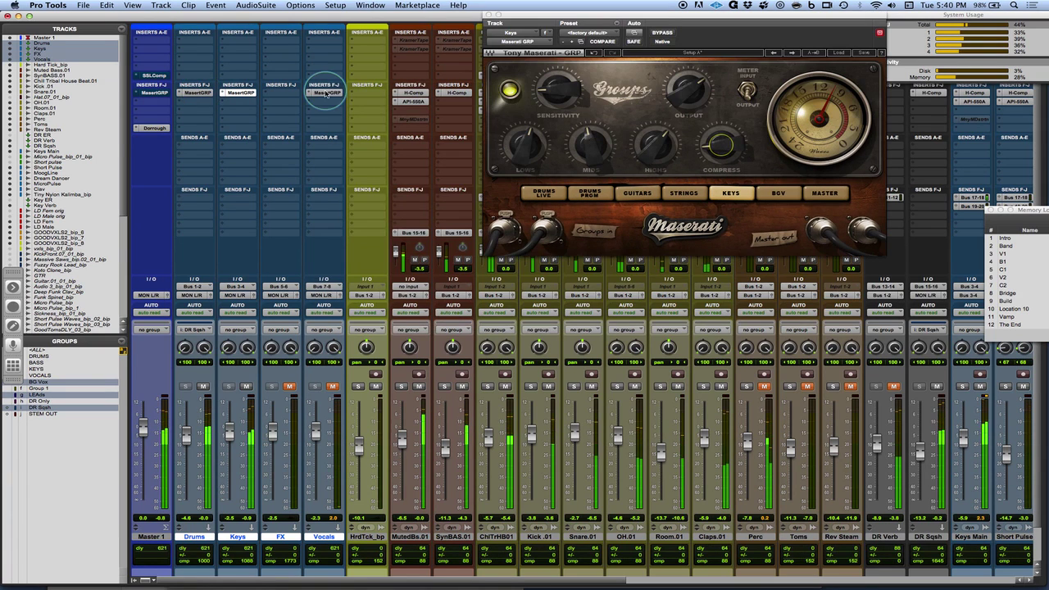
click(332, 386)
click(246, 386)
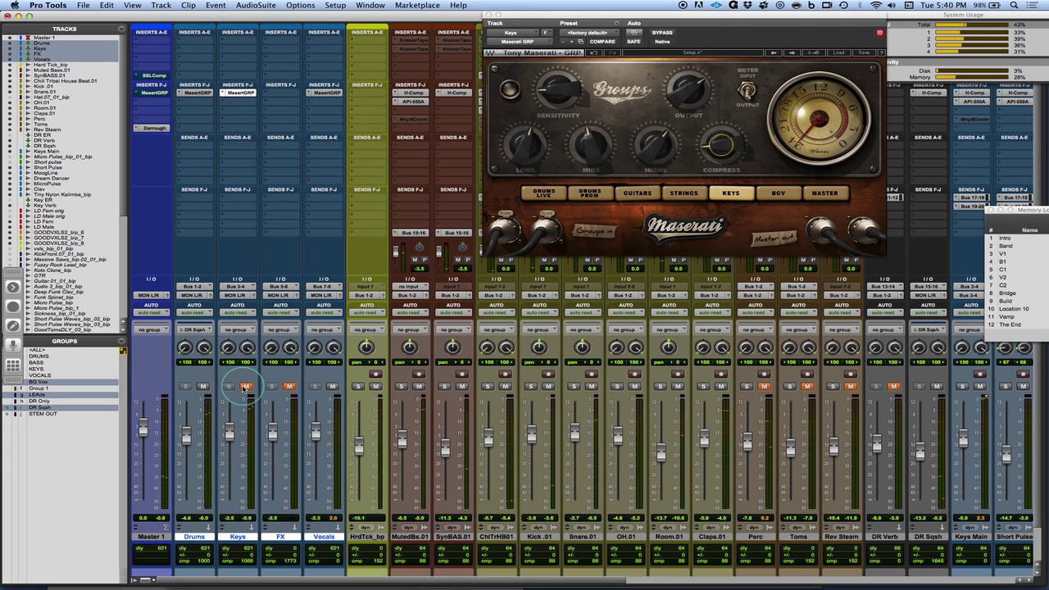
click(327, 93)
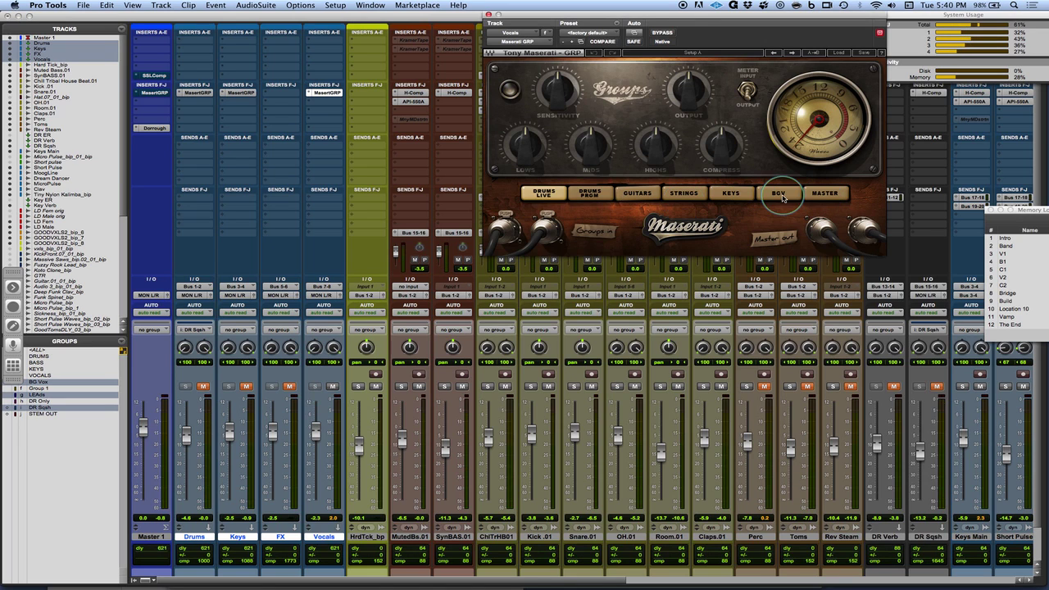
click(781, 195)
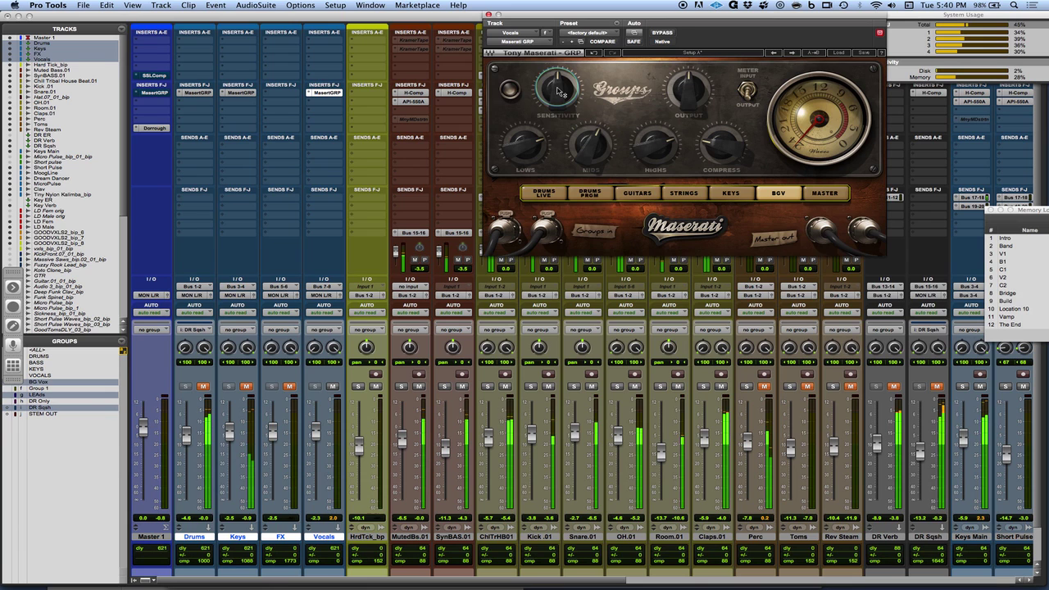
Select the section starting at bar 17 (marker V1) in the Edit window and play it back
key(super+equal)
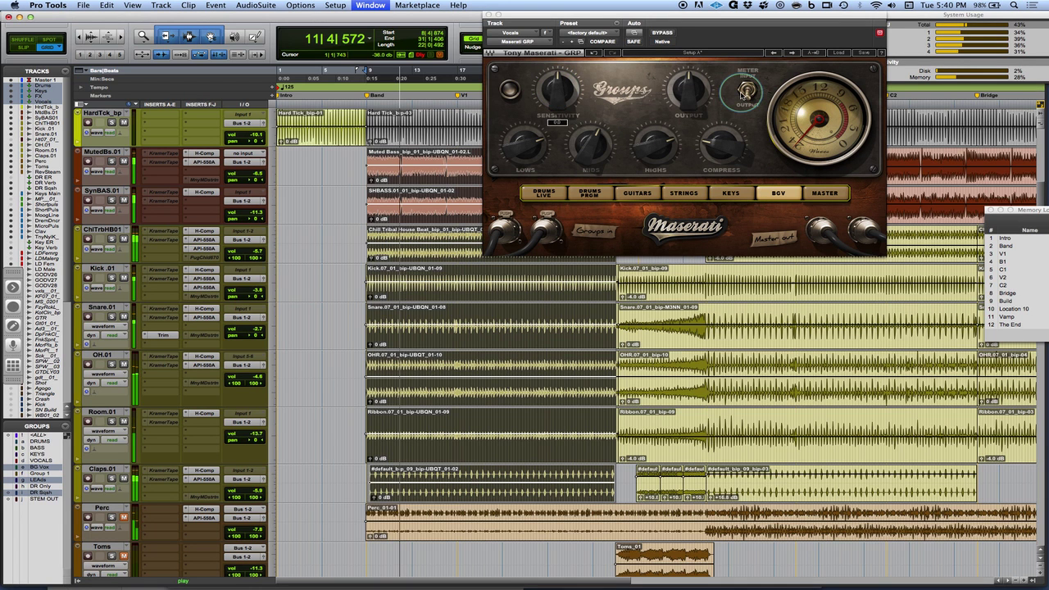
key(space)
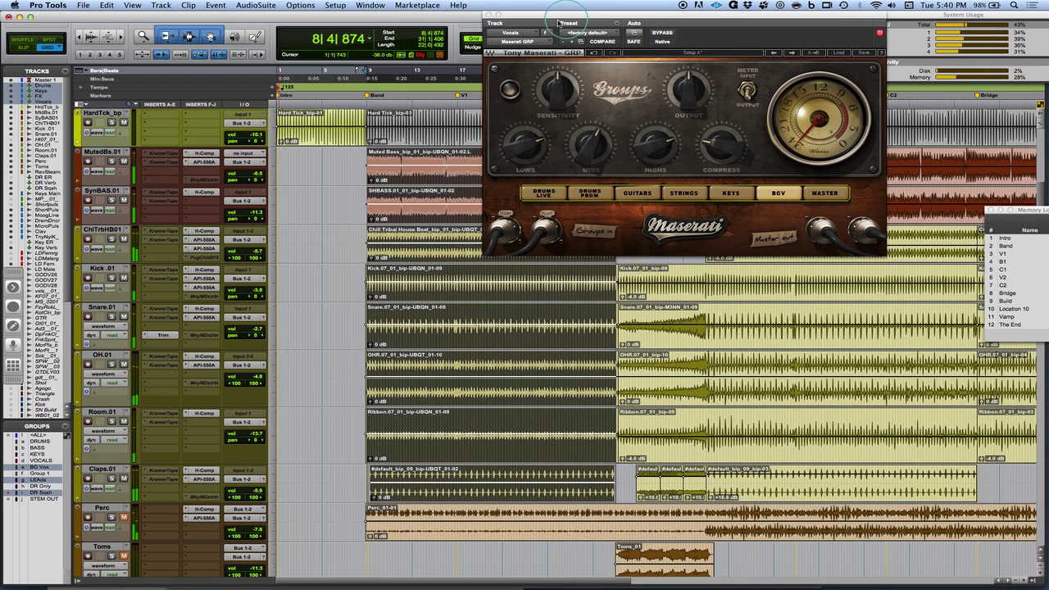
shift+click(458, 172)
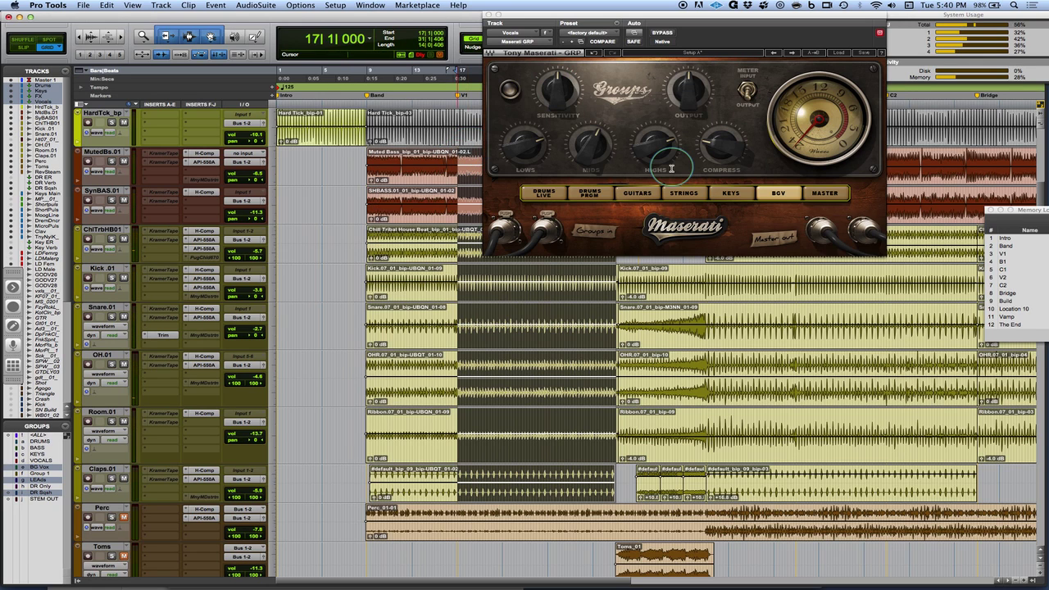
key(space)
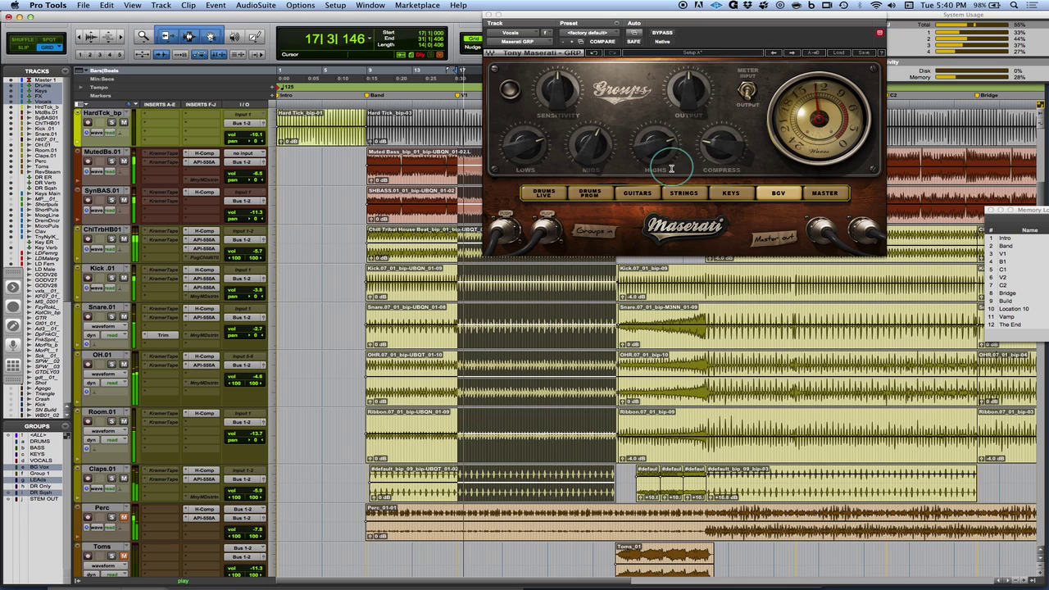
Check the Vocals plug-in against bypass, and adjust its Sensitivity, Compress and Highs by ear
click(662, 33)
click(666, 34)
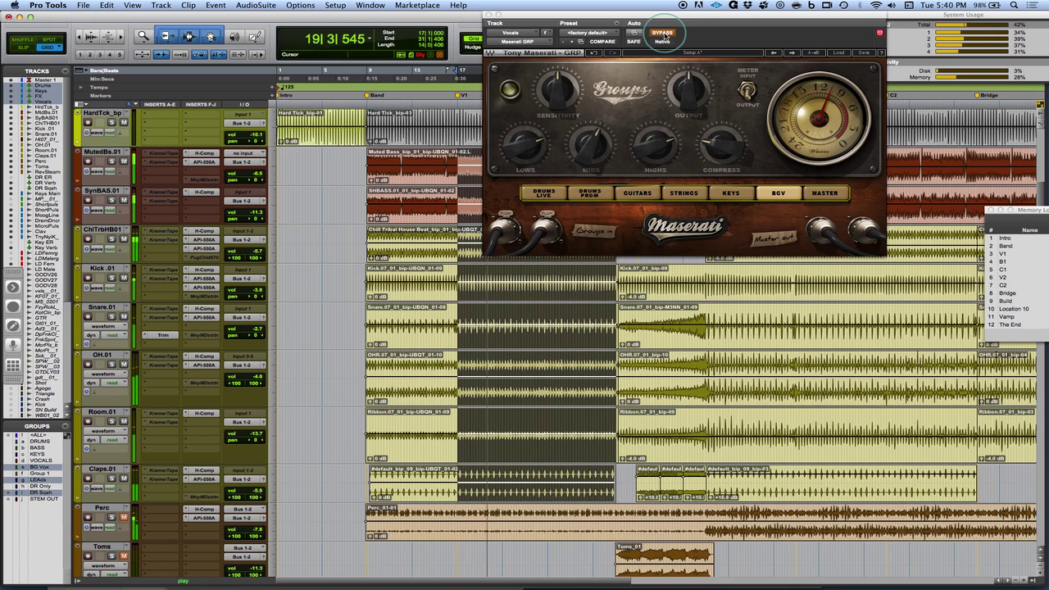
click(570, 86)
drag(573, 86, 562, 100)
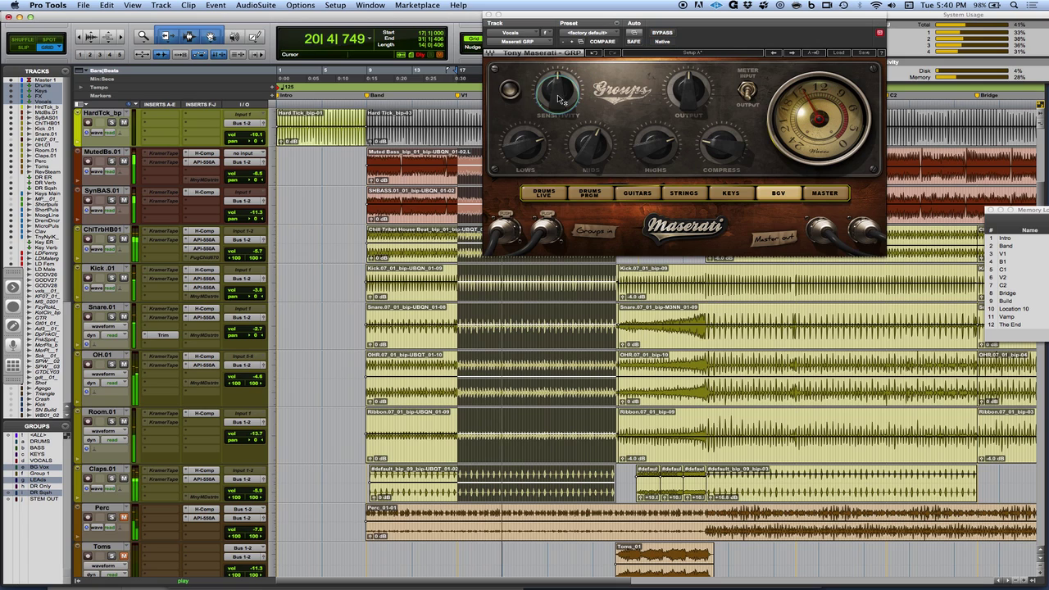
click(718, 143)
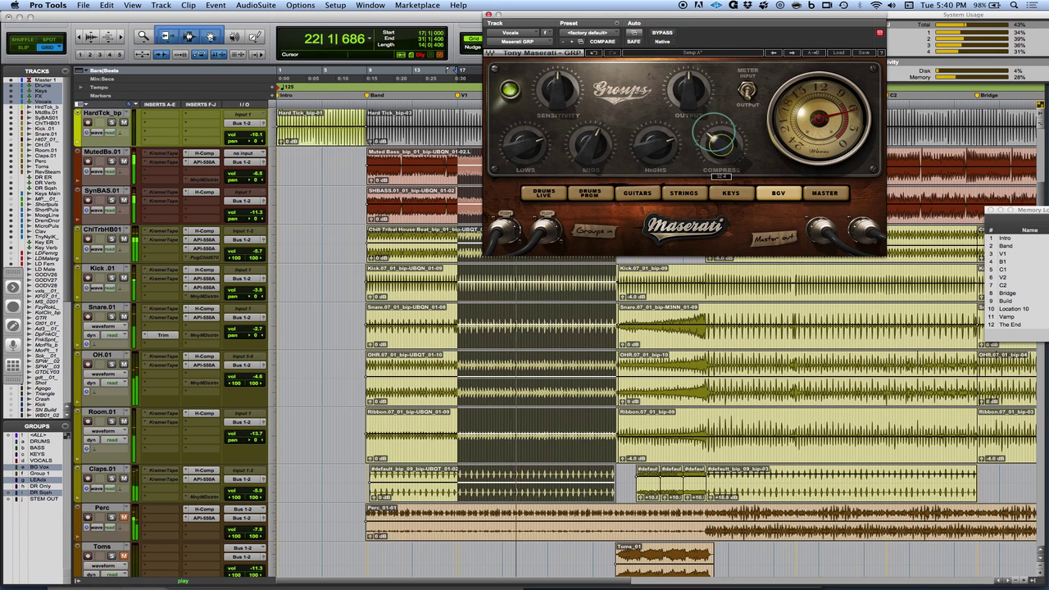
click(686, 148)
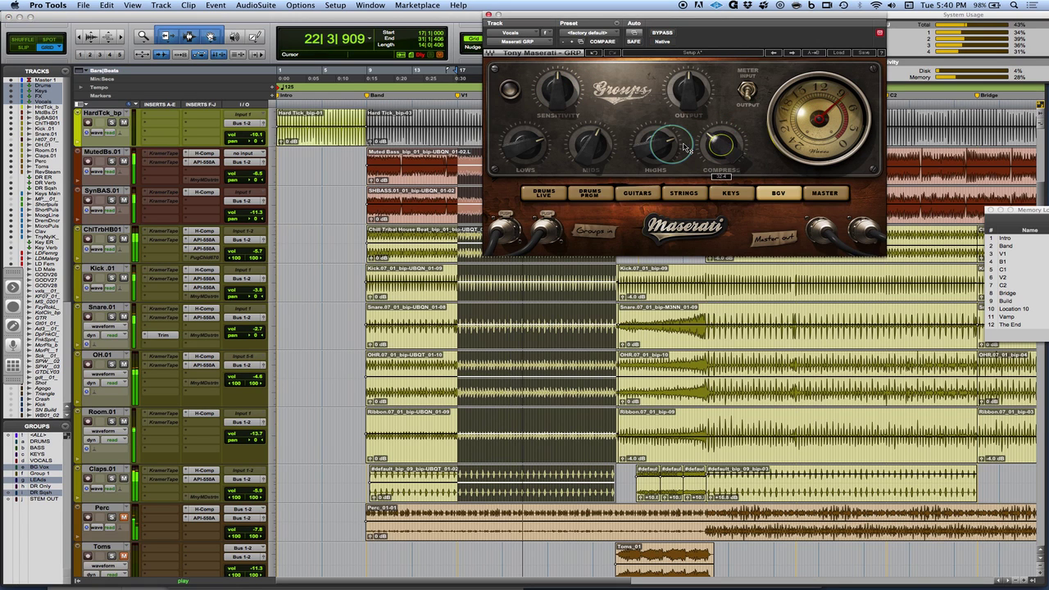
drag(687, 147, 645, 147)
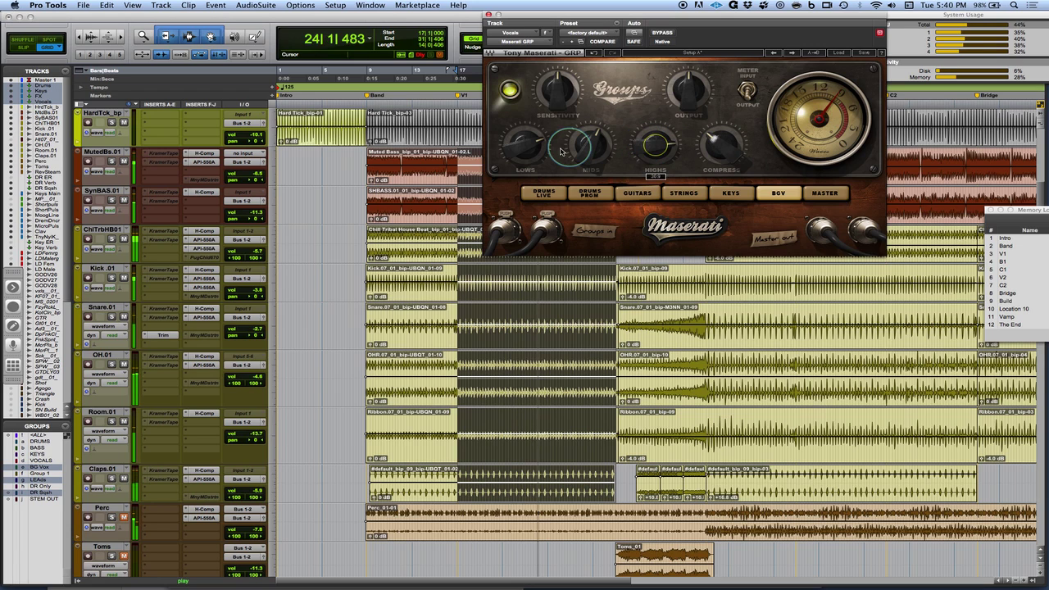
Compare the Vocals plug-in with the bypassed signal, fine-tune its Output, and stop playback
click(654, 37)
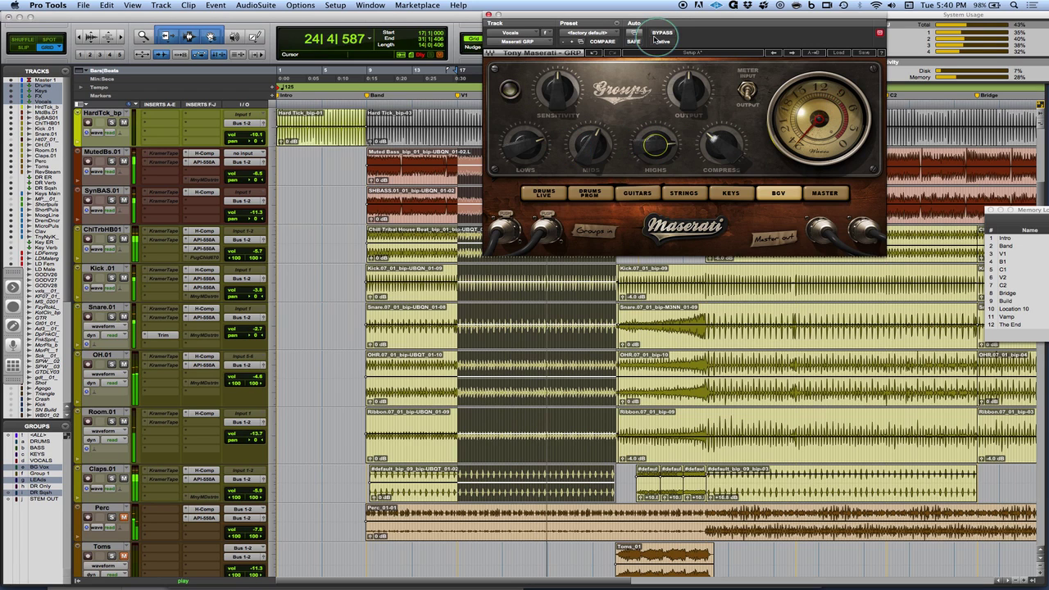
click(661, 35)
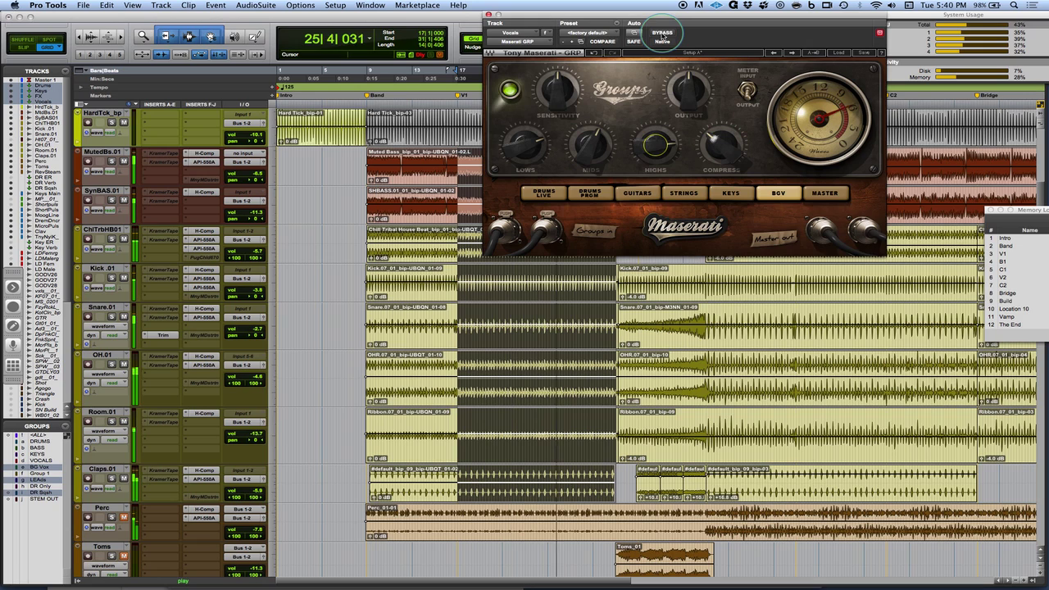
click(661, 36)
click(661, 35)
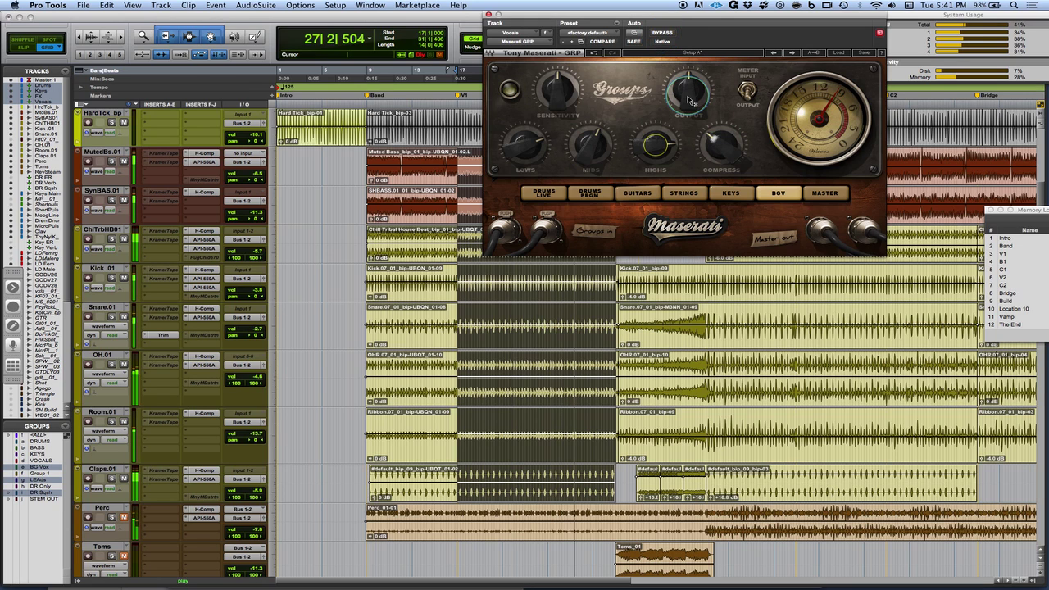
click(688, 100)
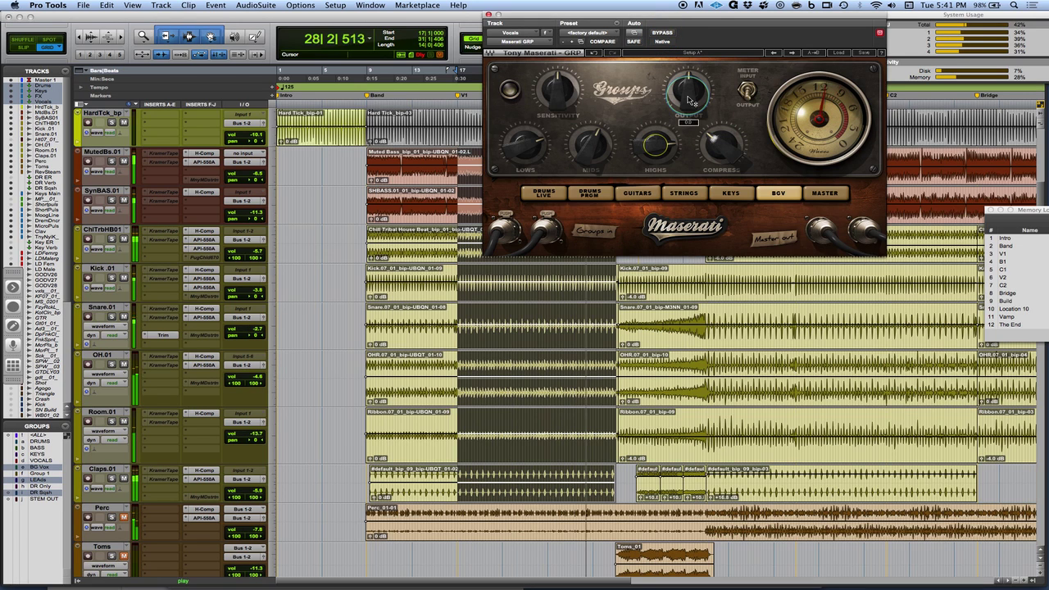
mouse_move(689, 100)
key(space)
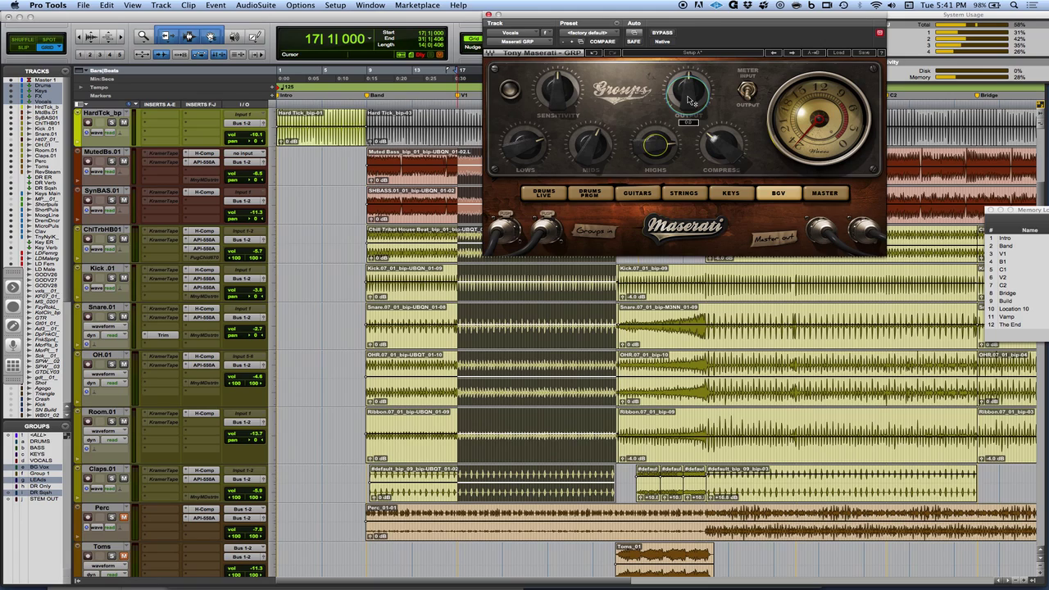
key(super+Tab)
key(Tab)
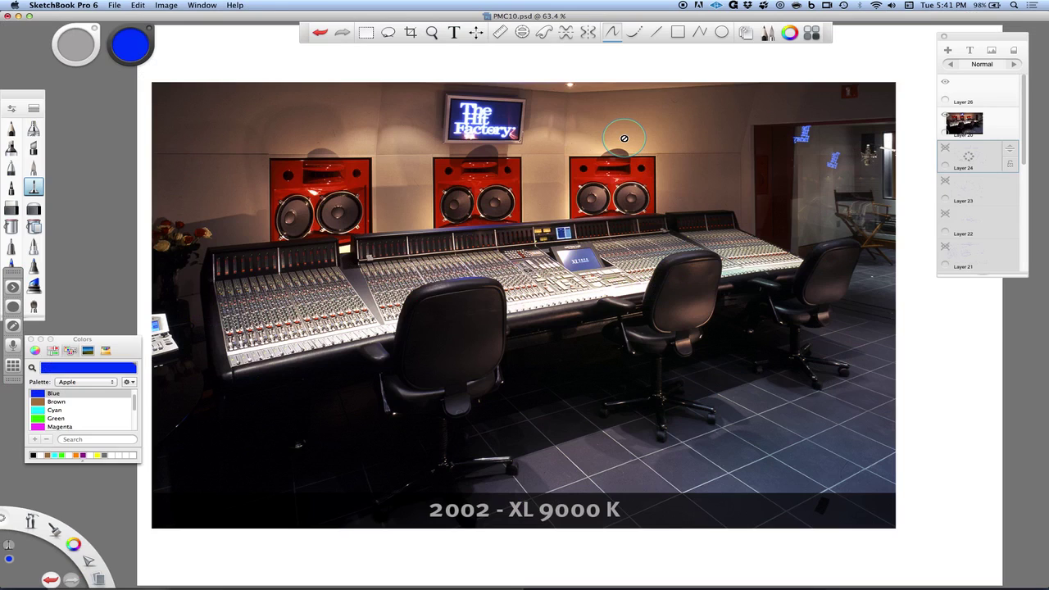
key(super+Tab)
Play the selected section and shape the Vocals plug-in's Highs, Mids and Lows by ear
key(space)
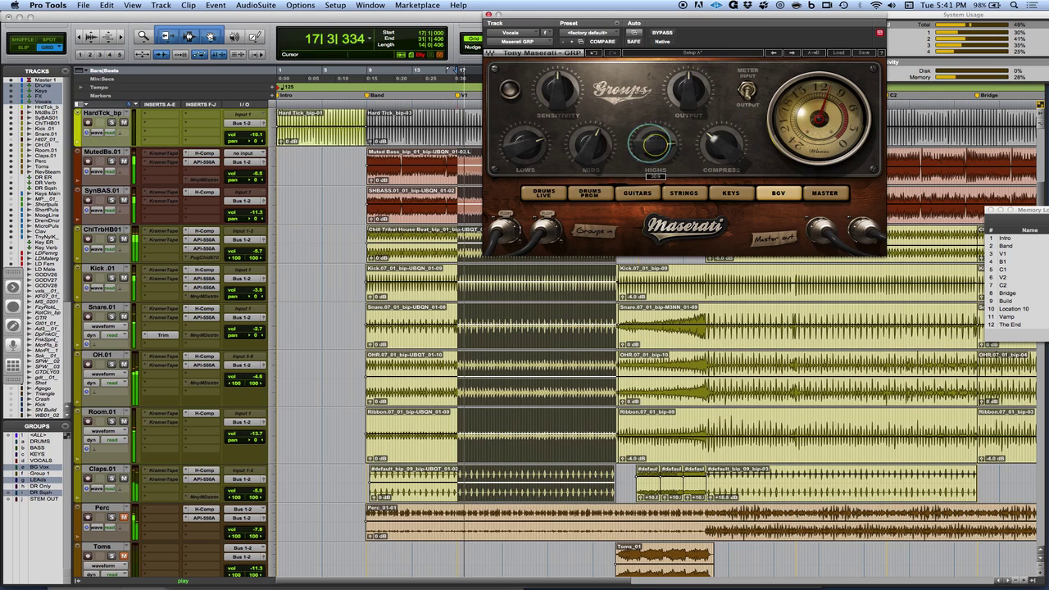
drag(653, 145, 625, 96)
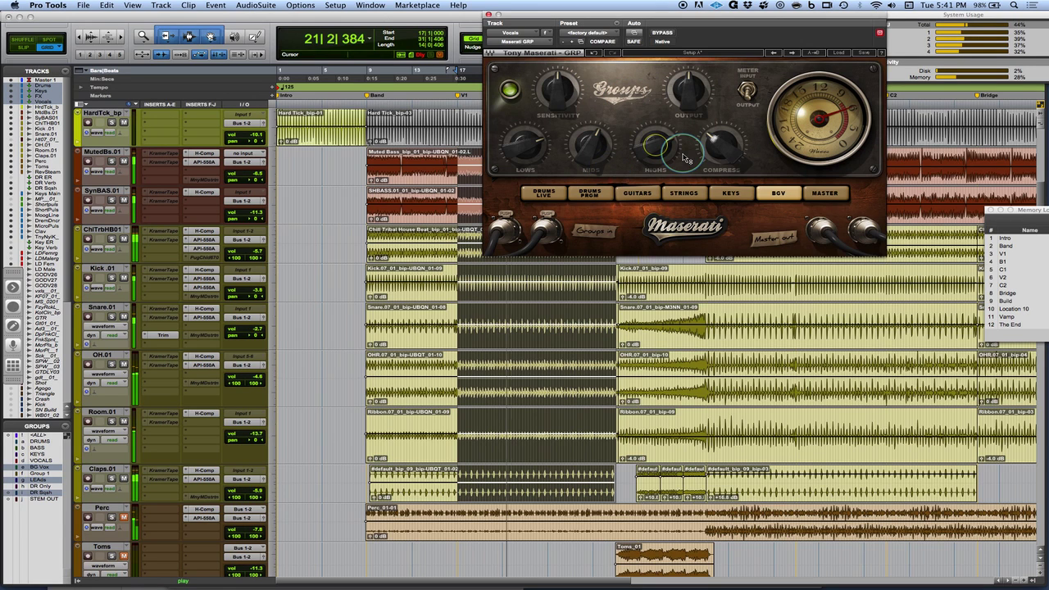
mouse_move(592, 153)
mouse_down()
mouse_move(575, 103)
mouse_move(576, 168)
mouse_move(586, 154)
mouse_up()
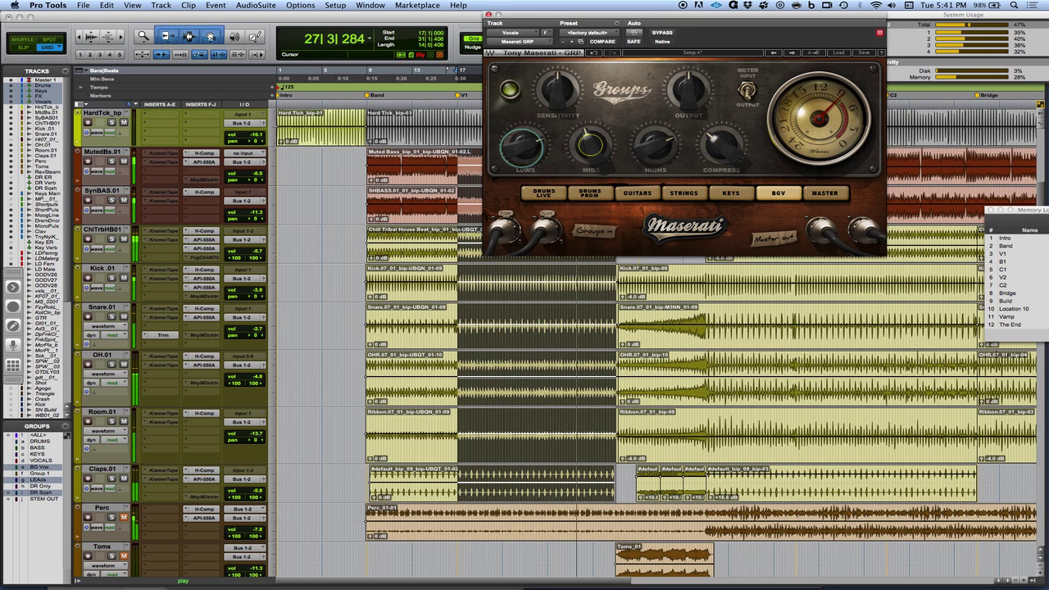
drag(522, 145, 505, 80)
drag(522, 145, 524, 170)
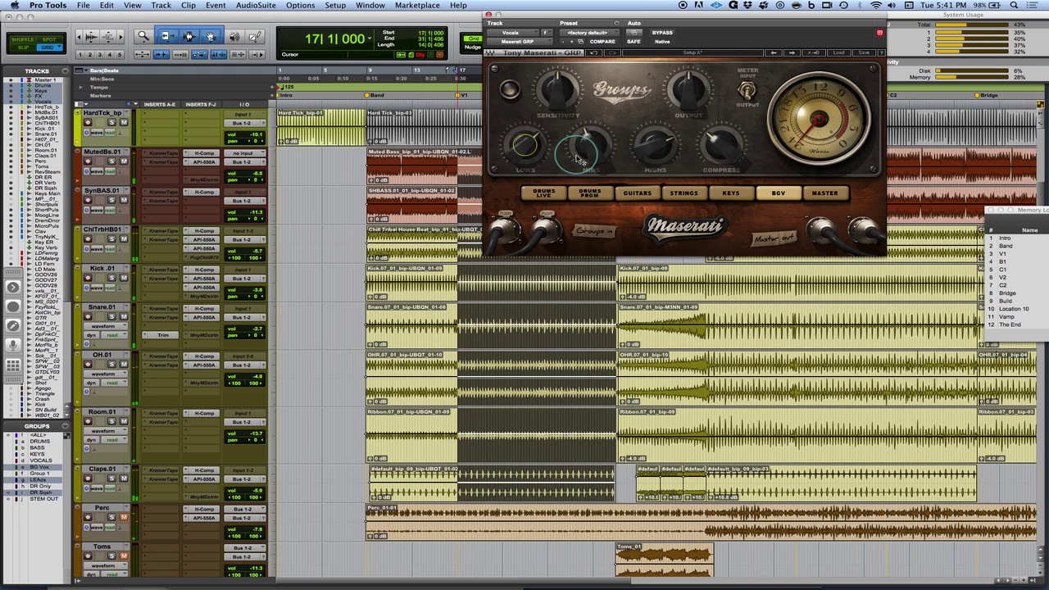
drag(579, 161, 578, 158)
Unmute the Keys and Drums groups in the mixer and raise the Vocals fader to -0.1 dB
key(super+equal)
click(245, 387)
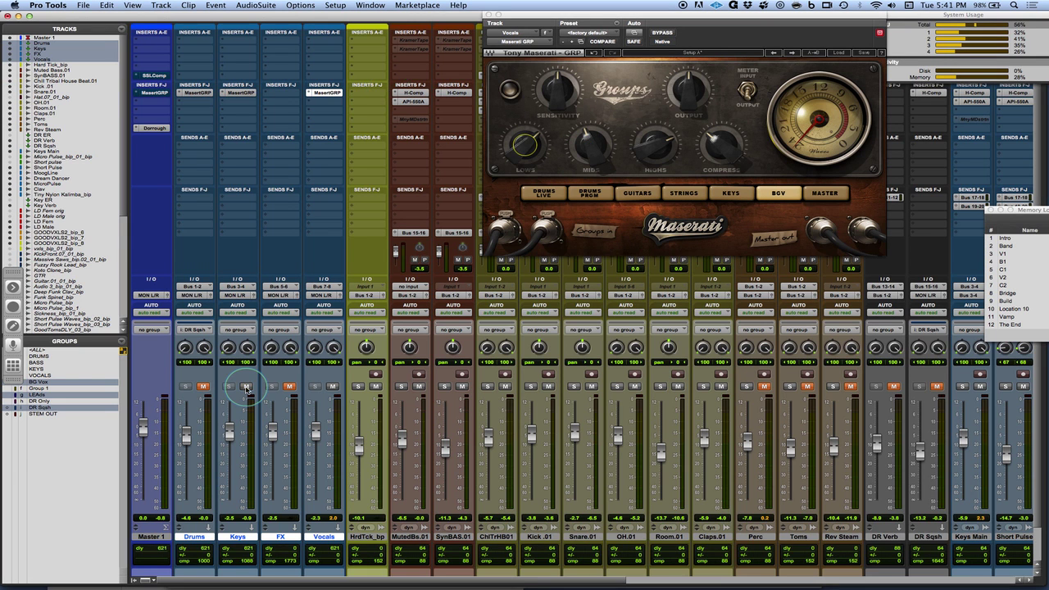
click(202, 386)
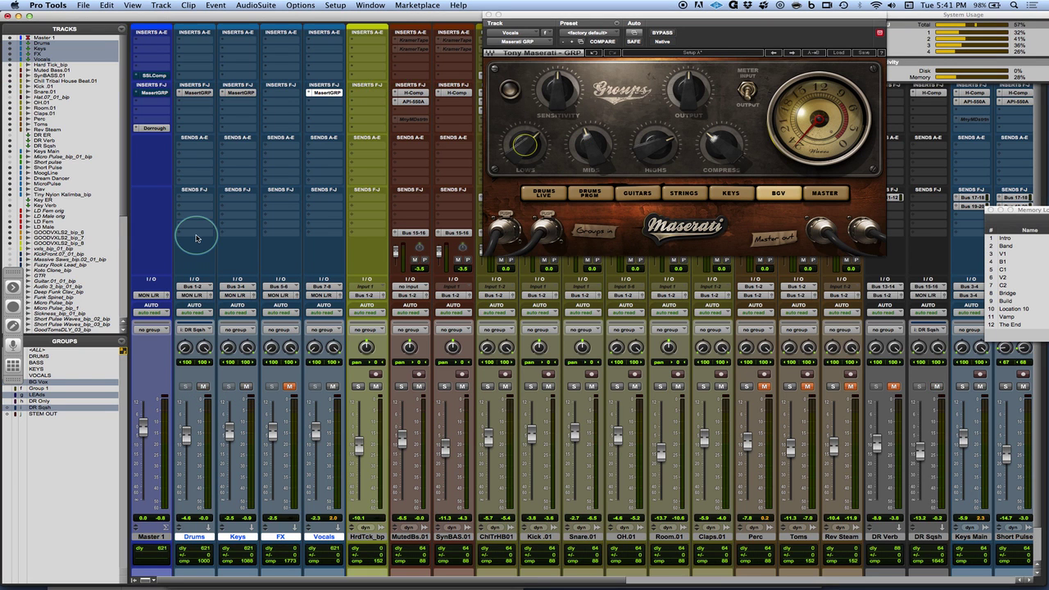
click(316, 433)
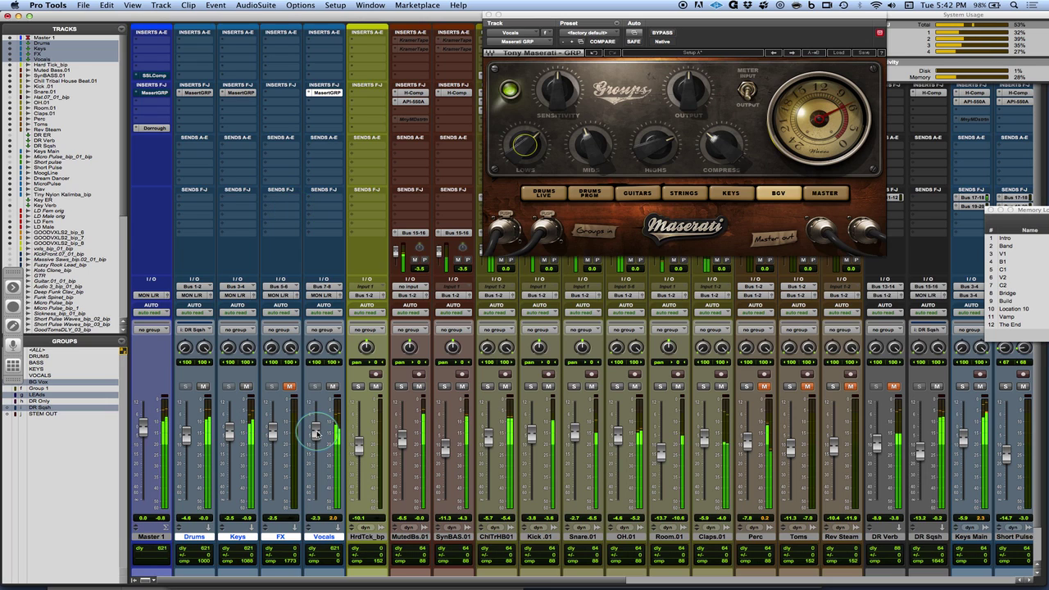
drag(316, 432, 316, 430)
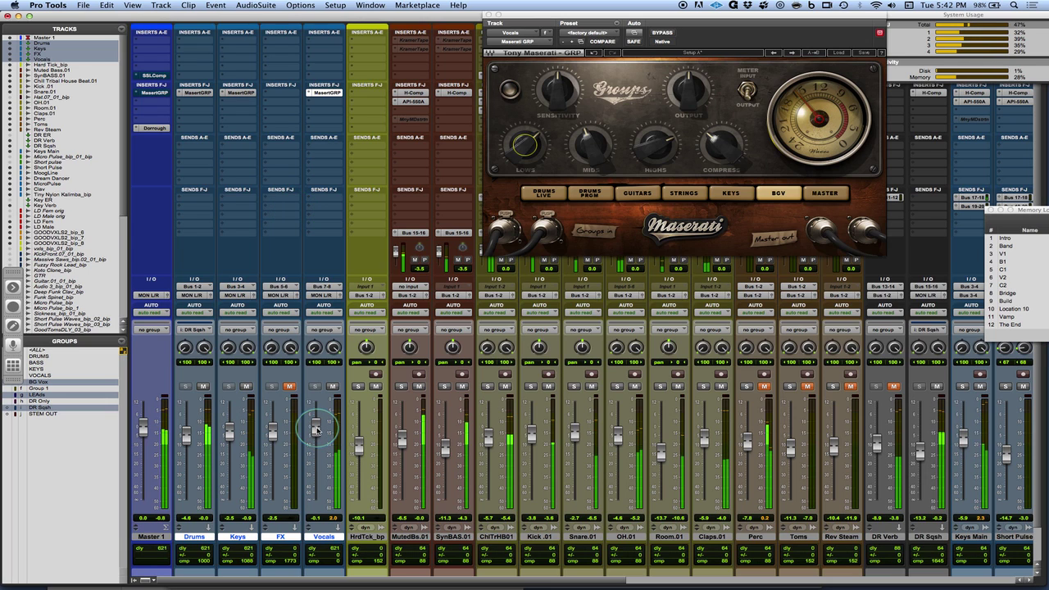
Compare the full mix with the Drums, Keys and Vocals Maserati GRP plug-ins bypassed and active
click(204, 87)
click(201, 94)
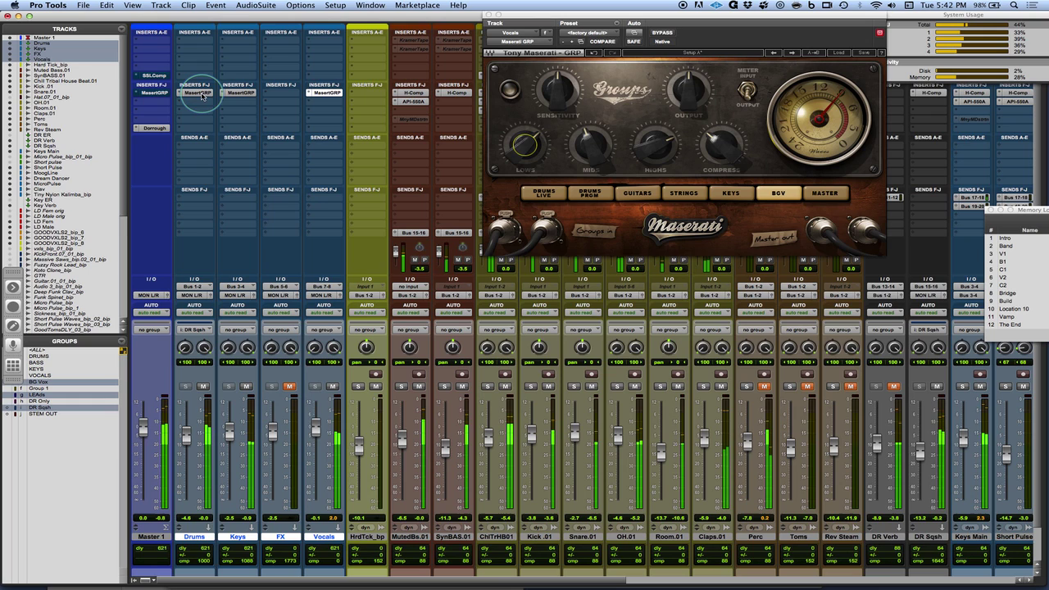
alt+super+click(202, 95)
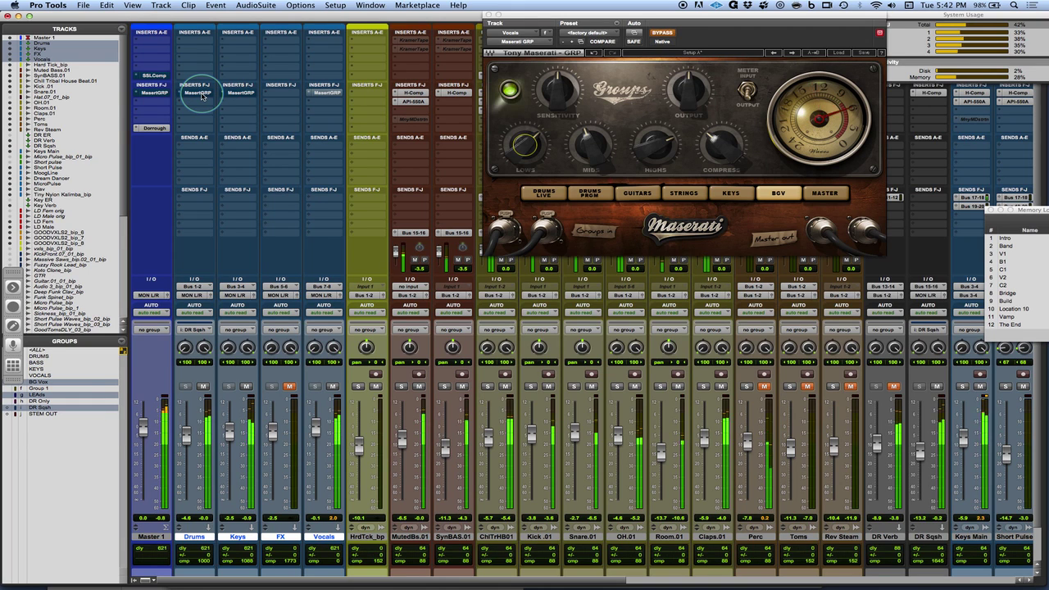
alt+super+click(202, 95)
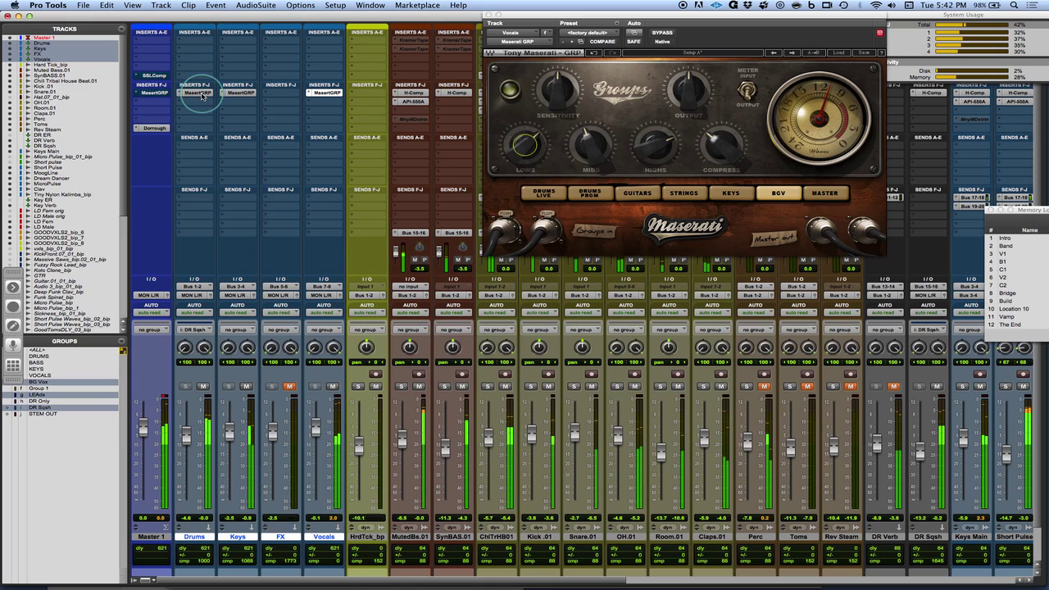
super+click(202, 96)
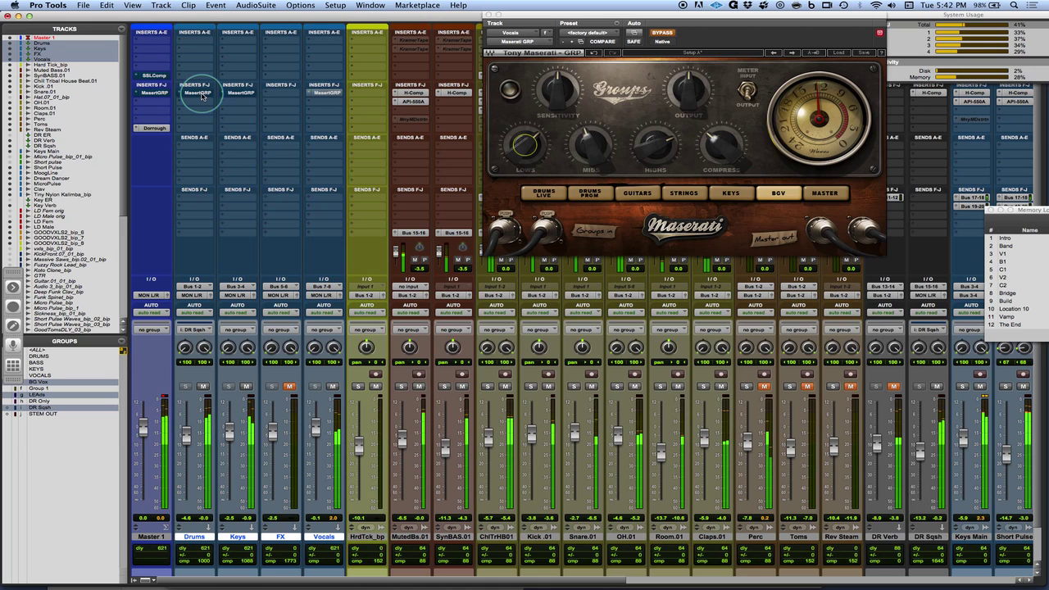
super+click(202, 96)
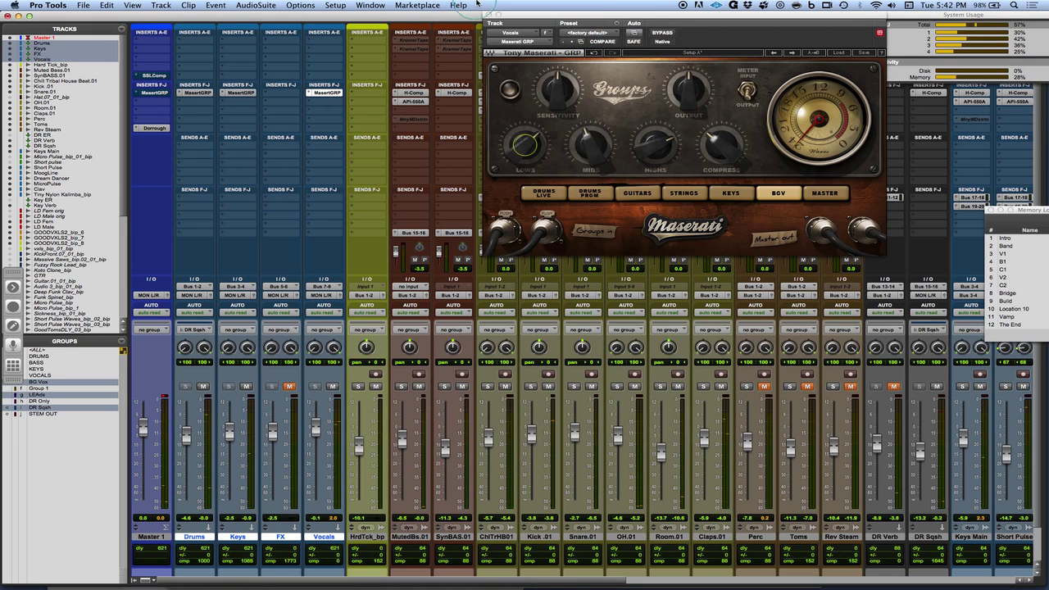
Open the Maserati GRP on Master 1, set it to the MASTER mode and take it out of bypass
click(141, 87)
click(151, 94)
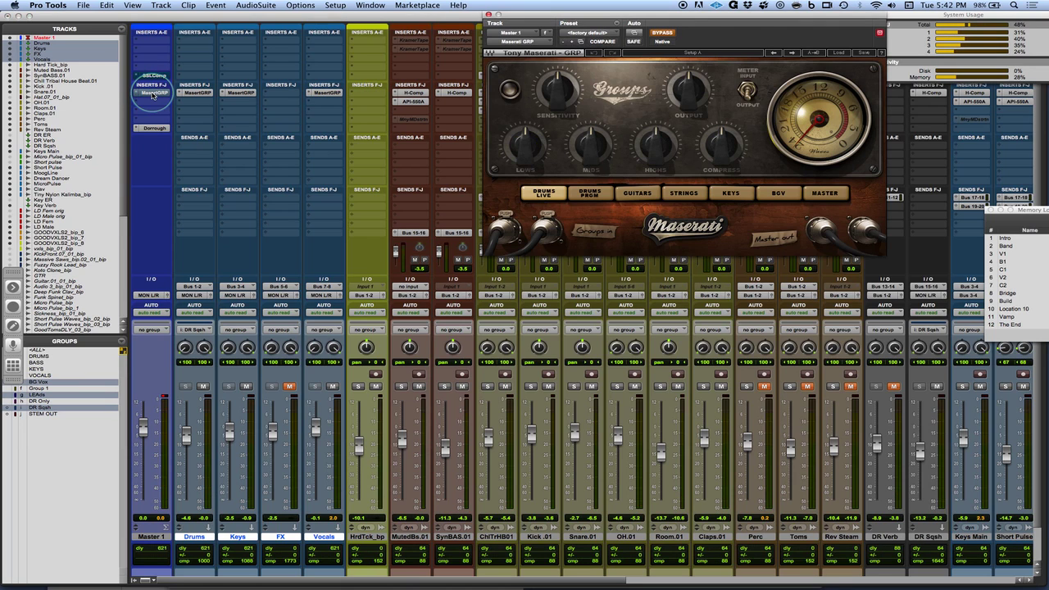
click(755, 207)
click(830, 193)
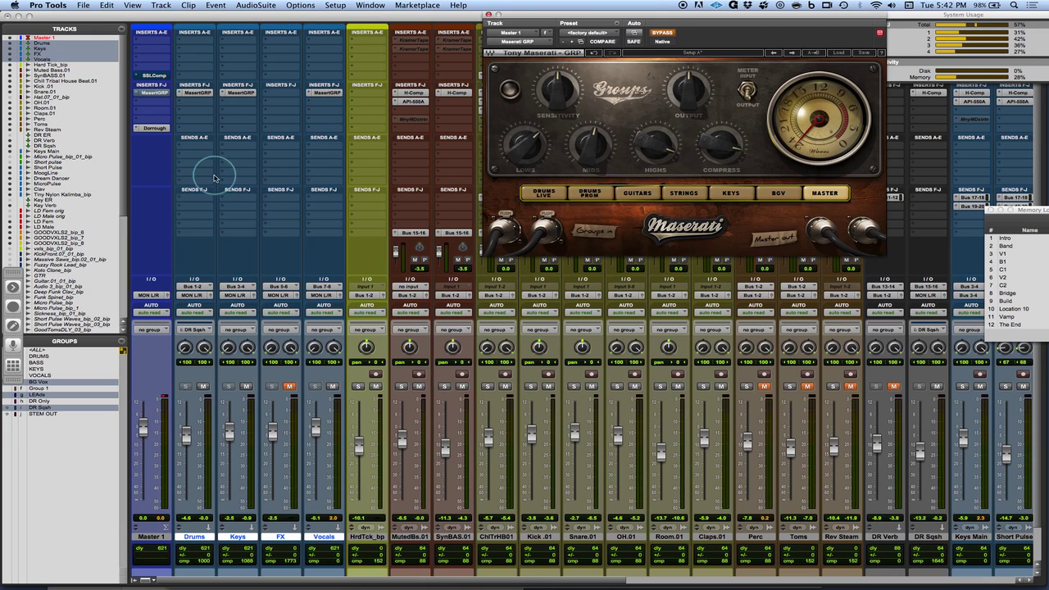
click(662, 33)
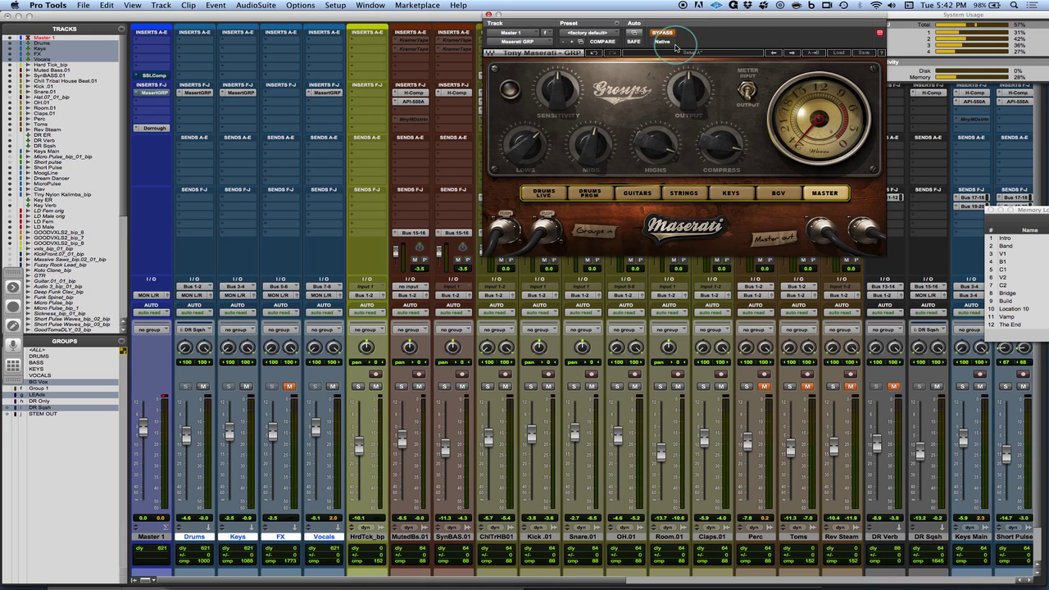
click(669, 35)
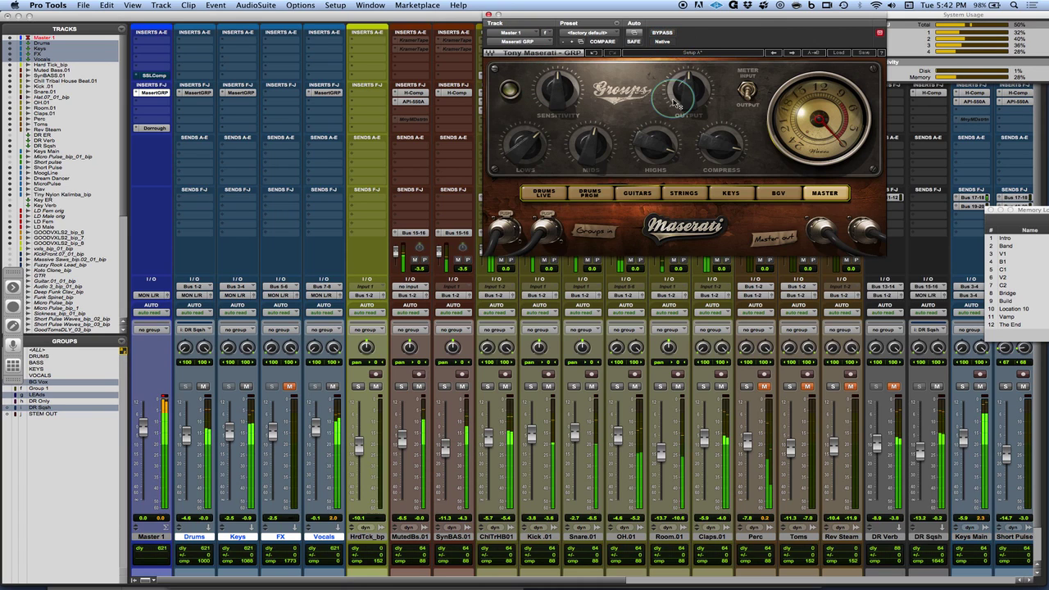
Bypass the SSLComp insert on Master 1 and compare the Maserati GRP with its bypassed signal
click(157, 77)
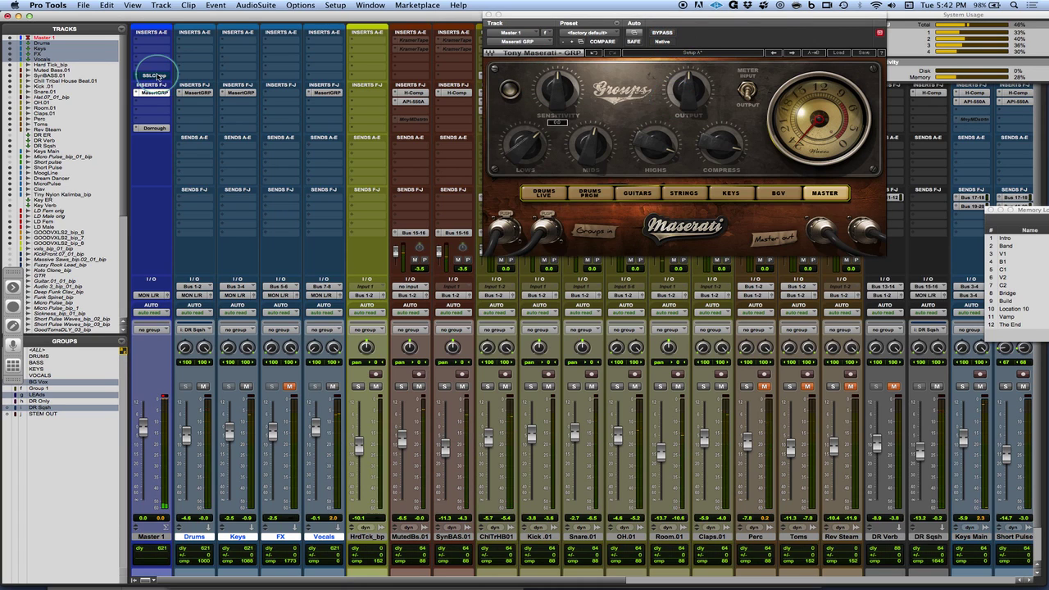
ctrl+super+click(157, 76)
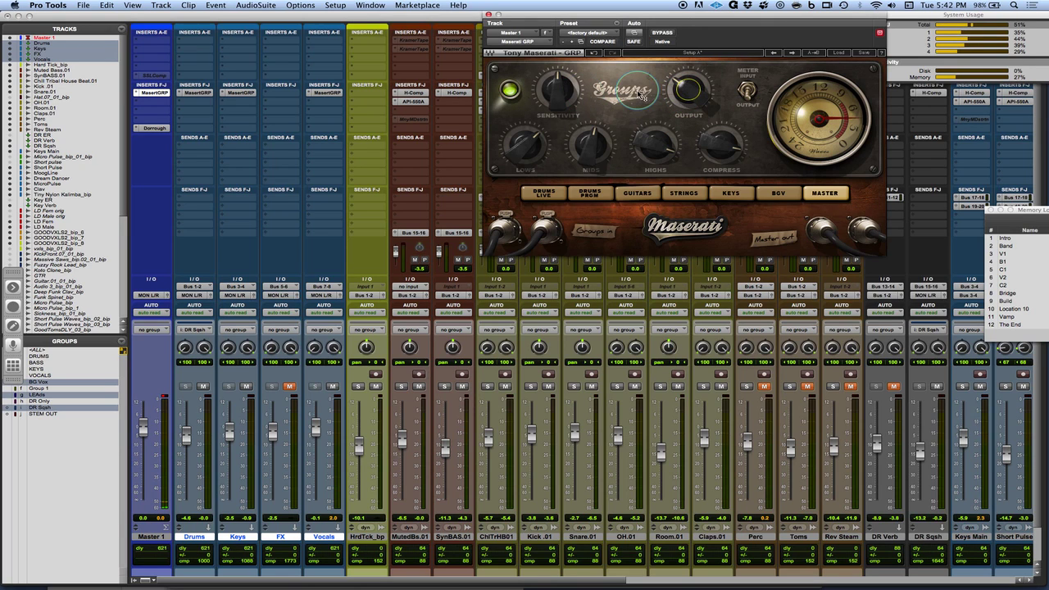
click(662, 34)
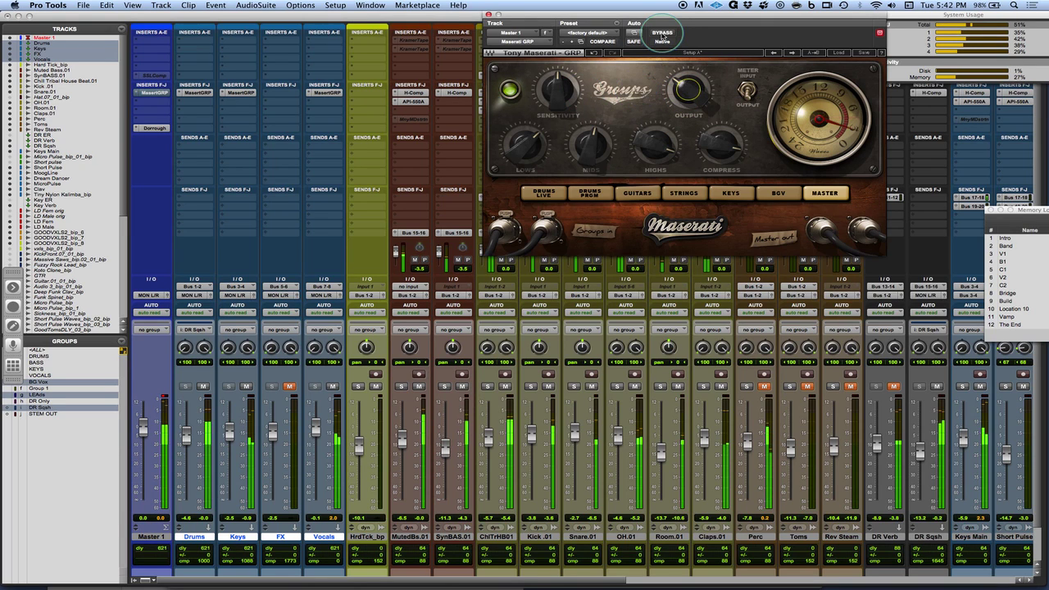
click(662, 35)
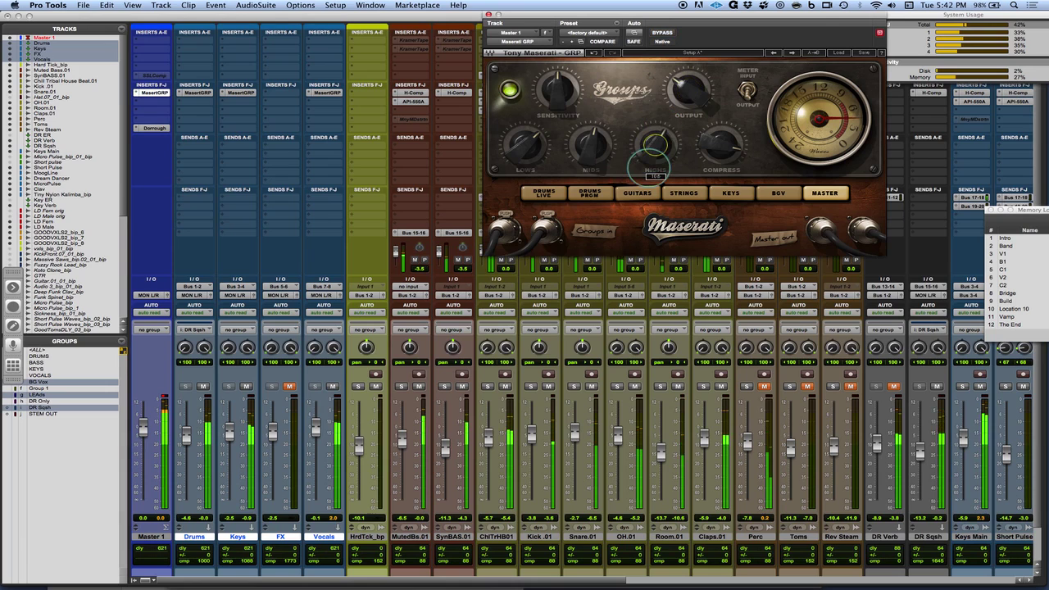
Reduce the Highs, Mids, Lows and Compress of the Master 1 plug-in and raise its Output by ear
drag(650, 150, 653, 184)
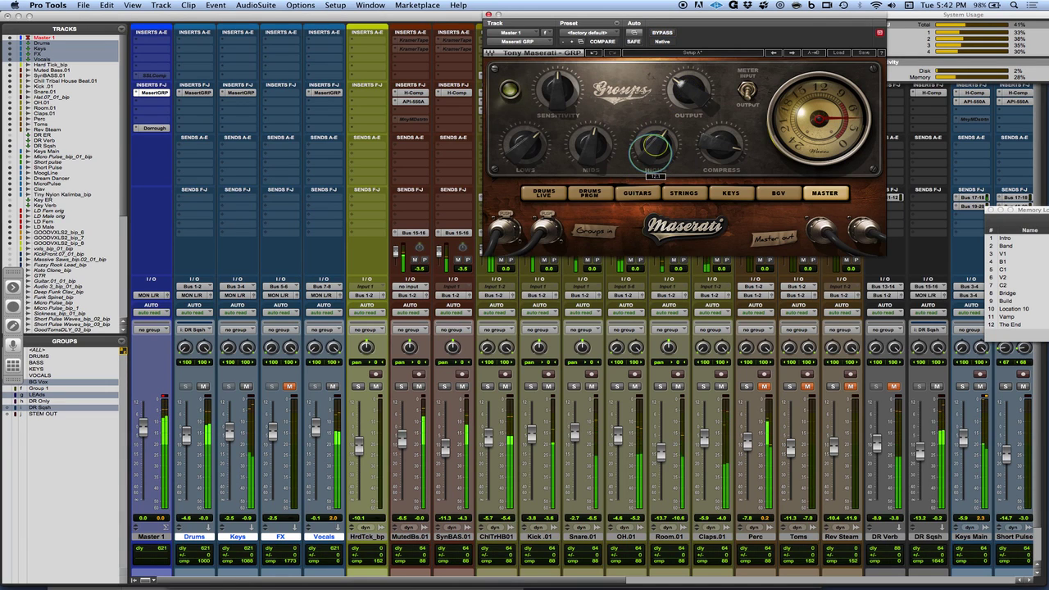
drag(581, 152, 519, 146)
mouse_move(712, 155)
mouse_down()
mouse_move(715, 182)
mouse_move(702, 166)
mouse_up()
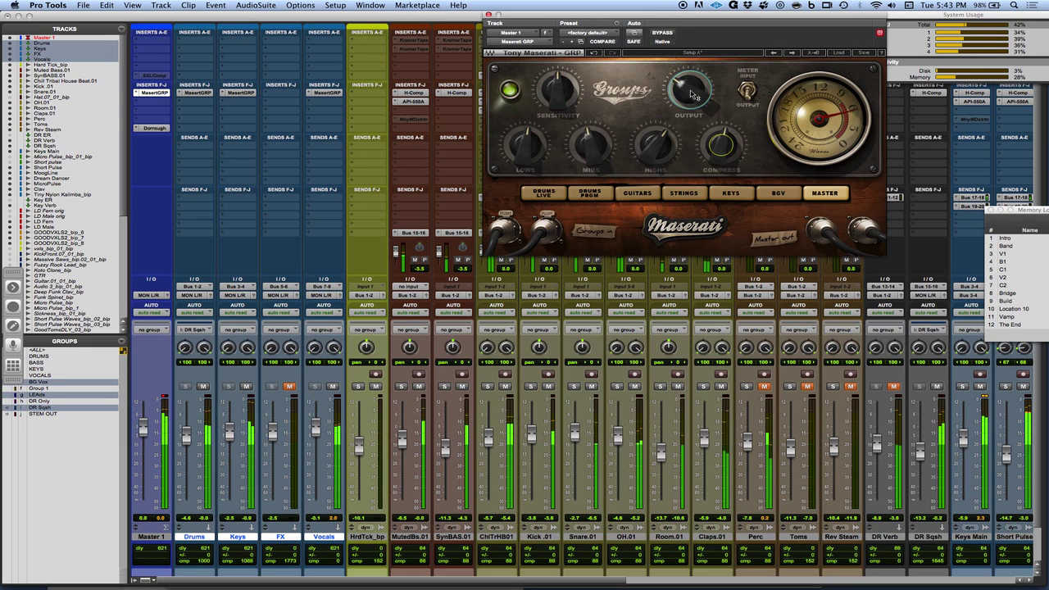
drag(693, 95, 680, 63)
Compare the Master 1 plug-in with the bypassed signal and fine-tune its Output to match the level
click(668, 34)
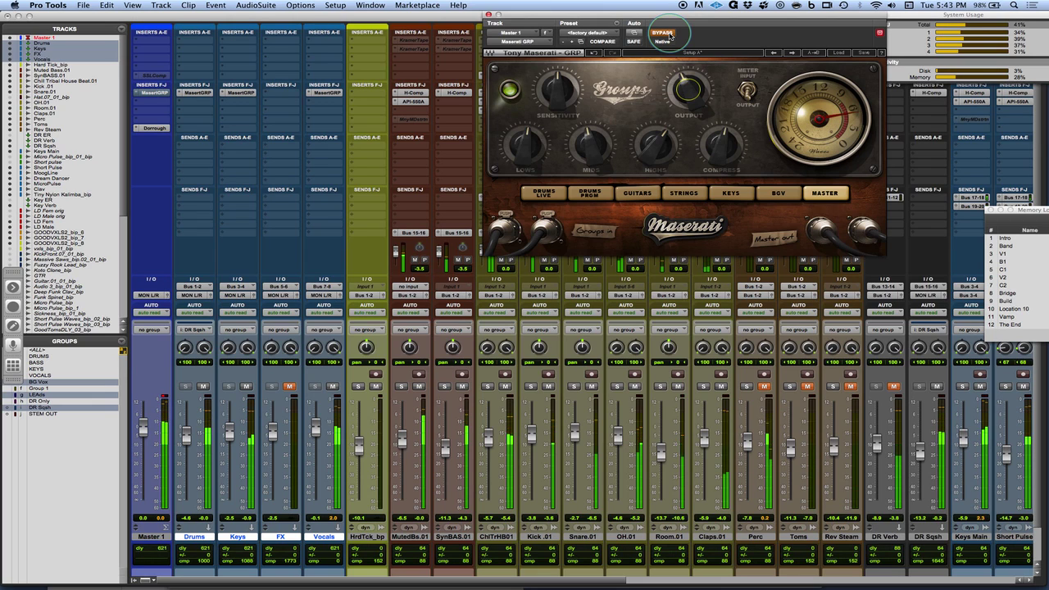
click(667, 34)
click(666, 34)
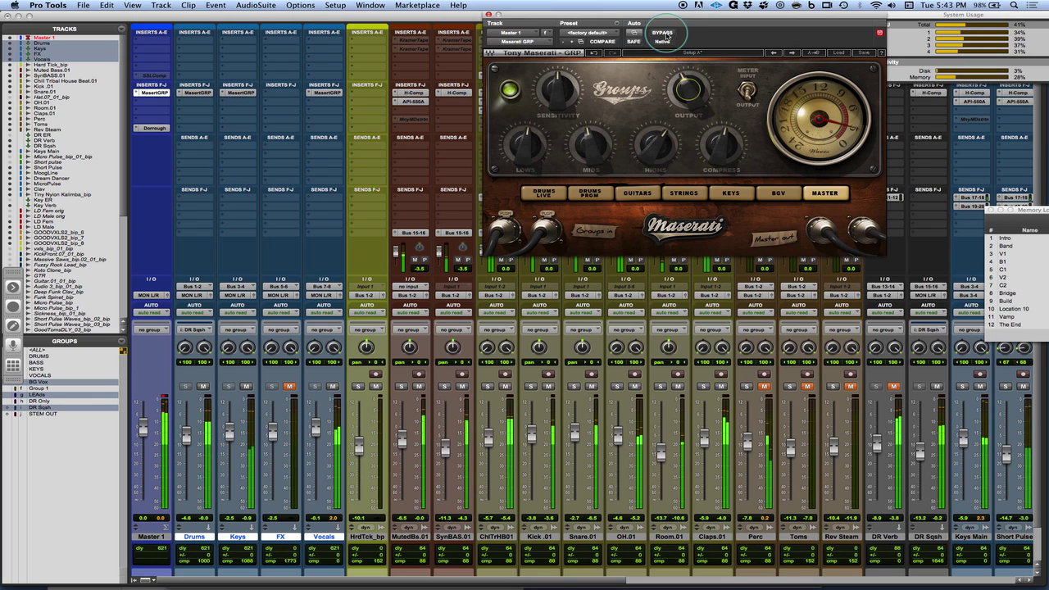
click(666, 34)
click(666, 34)
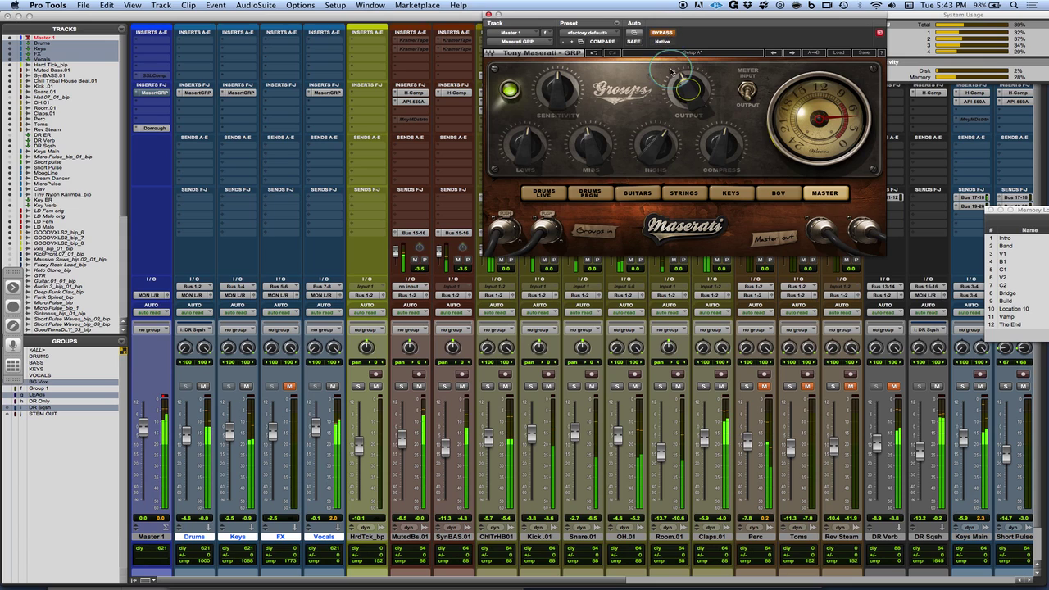
mouse_move(685, 96)
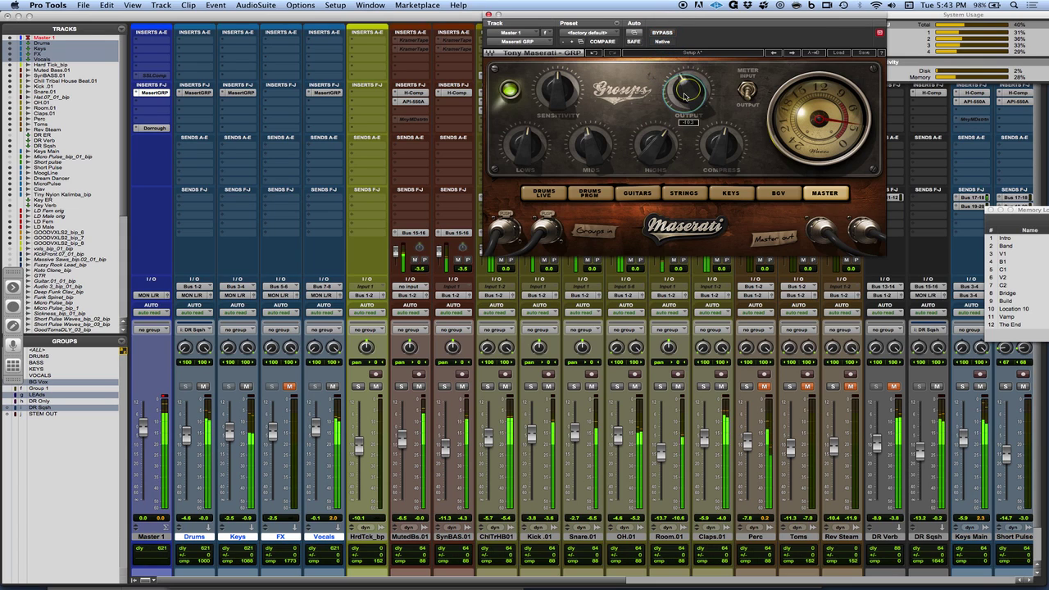
Add Master 1 to the selected group tracks and compare the mix with all their Maserati GRP plug-ins bypassed and active
click(186, 103)
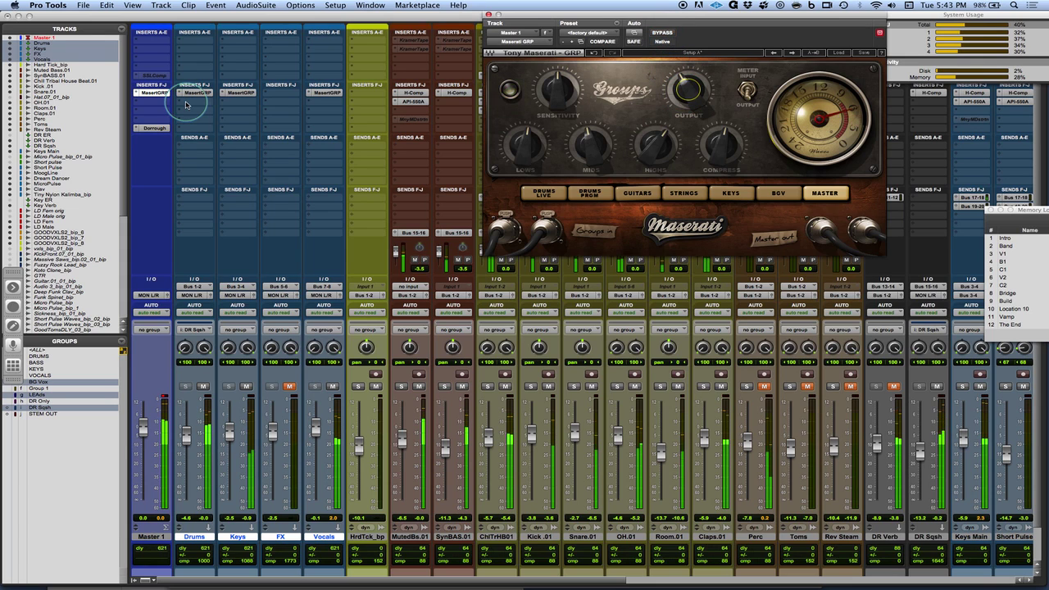
click(184, 514)
click(147, 538)
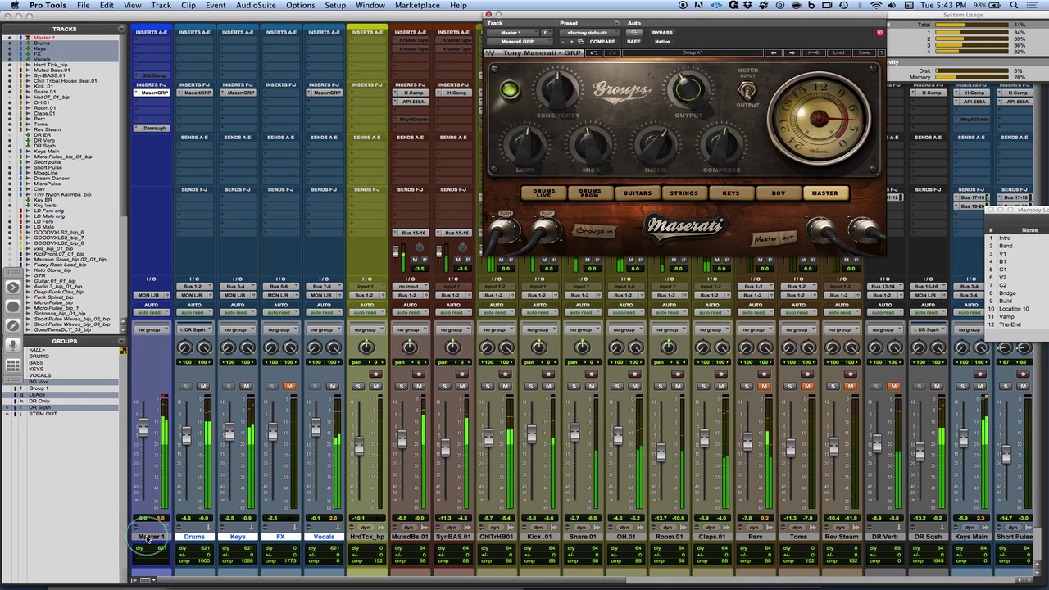
shift+click(148, 538)
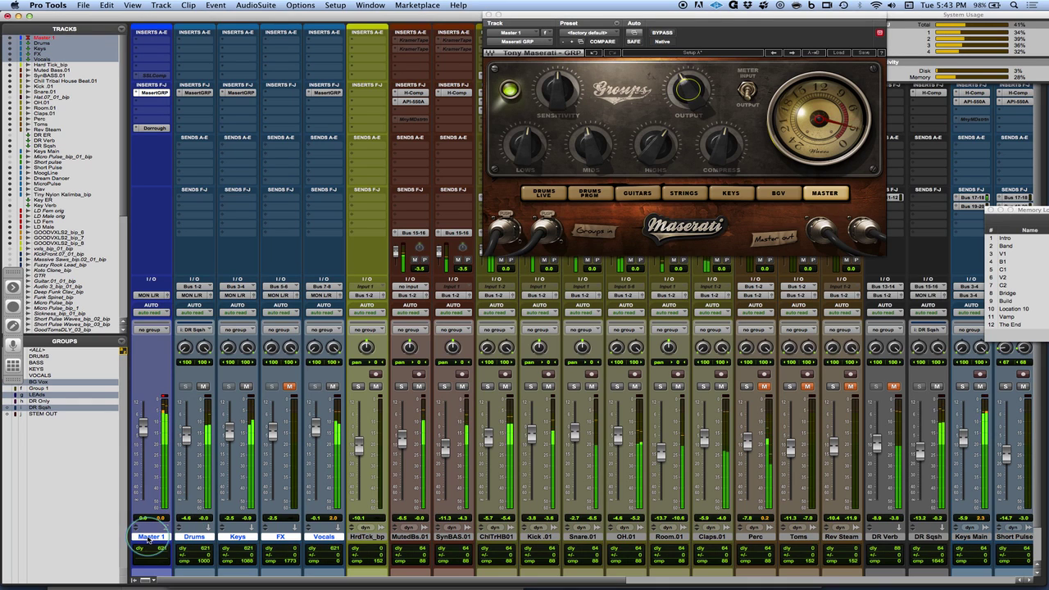
click(154, 93)
click(153, 95)
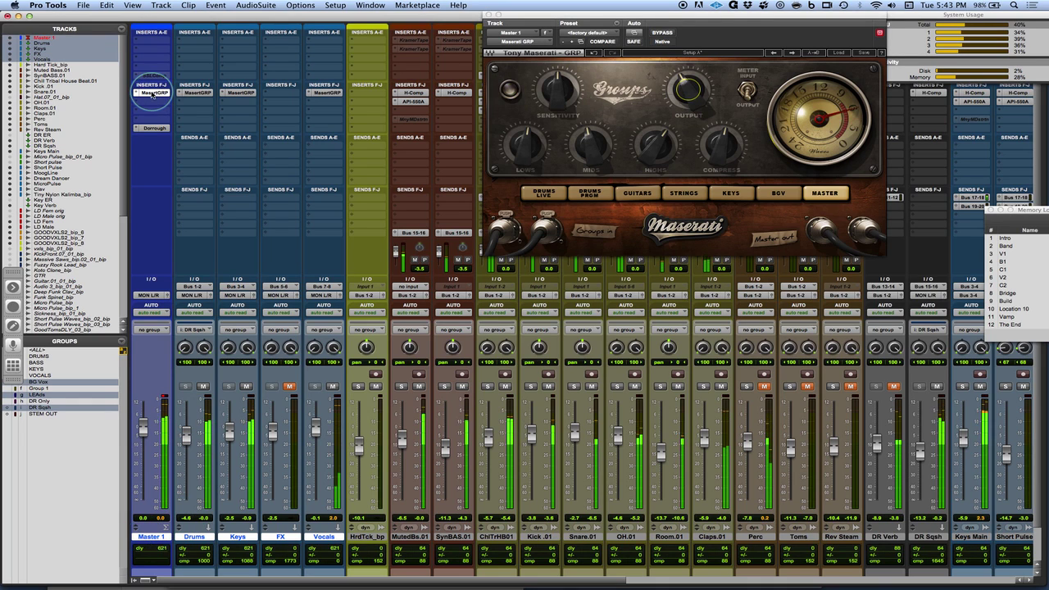
click(151, 94)
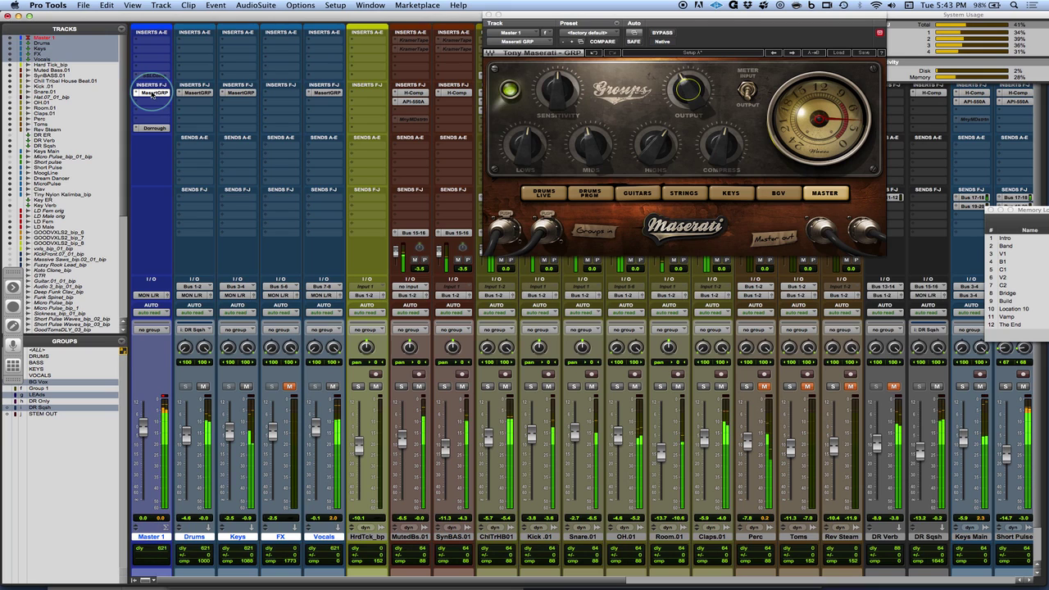
click(151, 94)
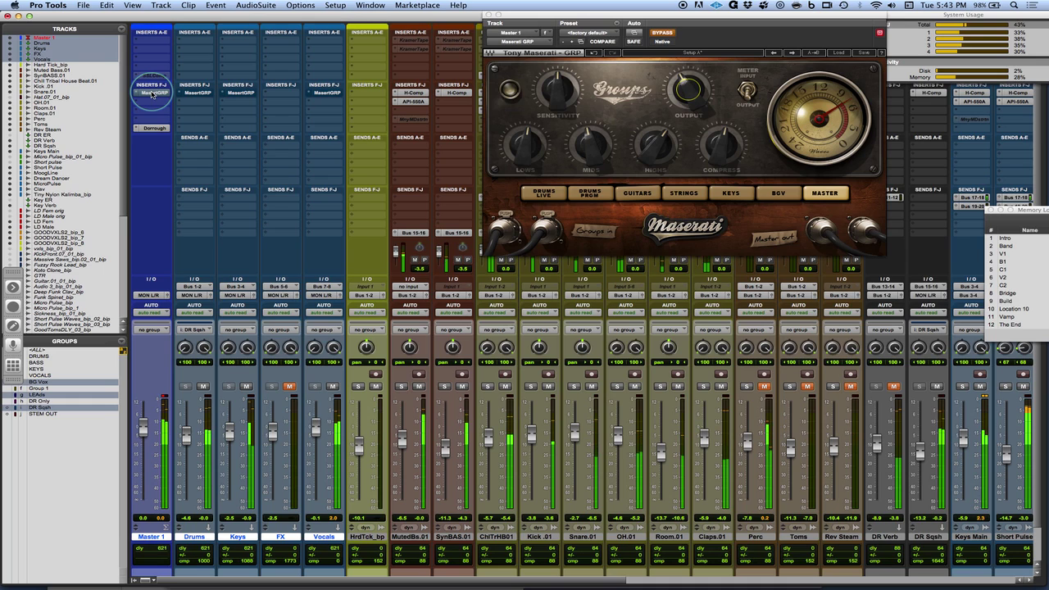
super+click(152, 94)
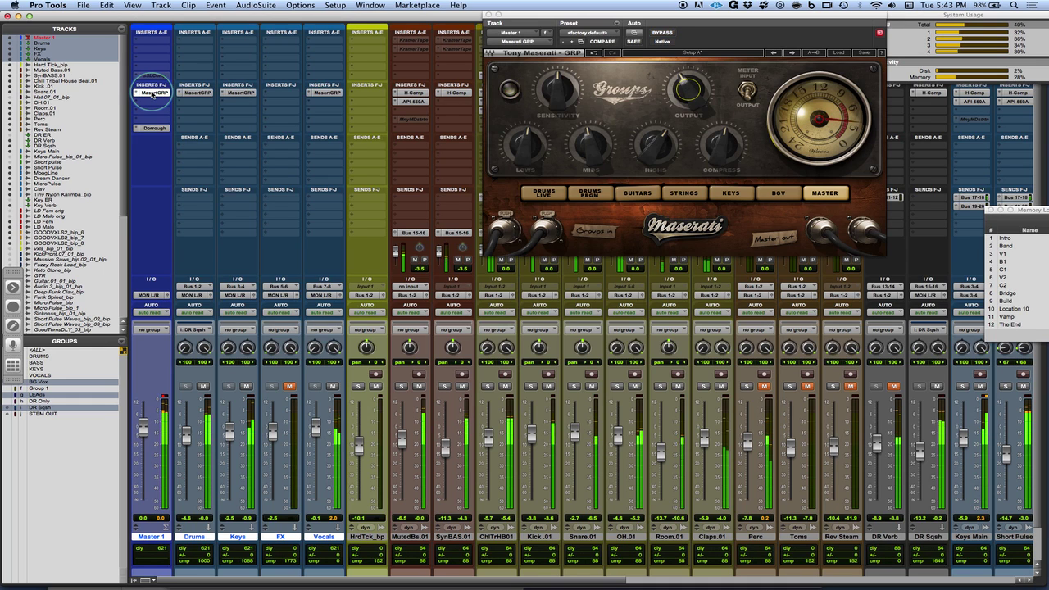
super+click(152, 94)
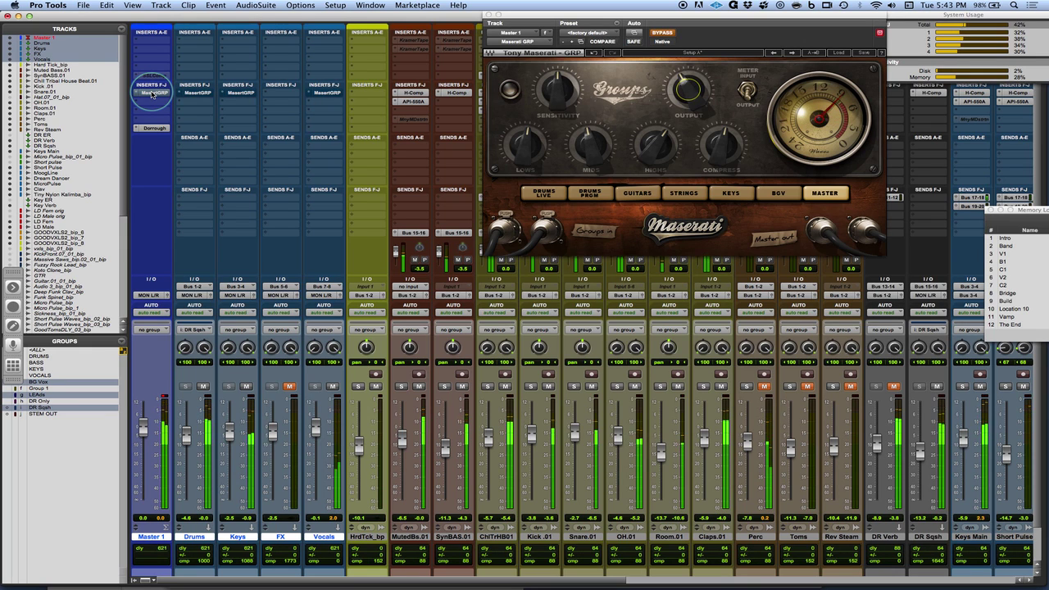
super+click(151, 94)
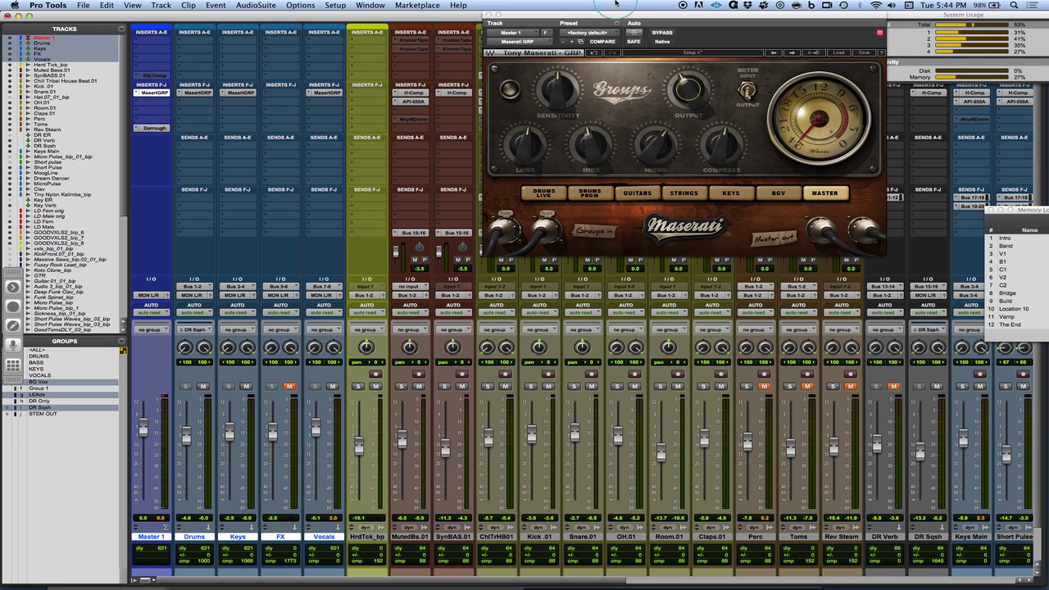
Move the Maserati GRP plug-in window to the middle of the mixer
drag(593, 12, 391, 137)
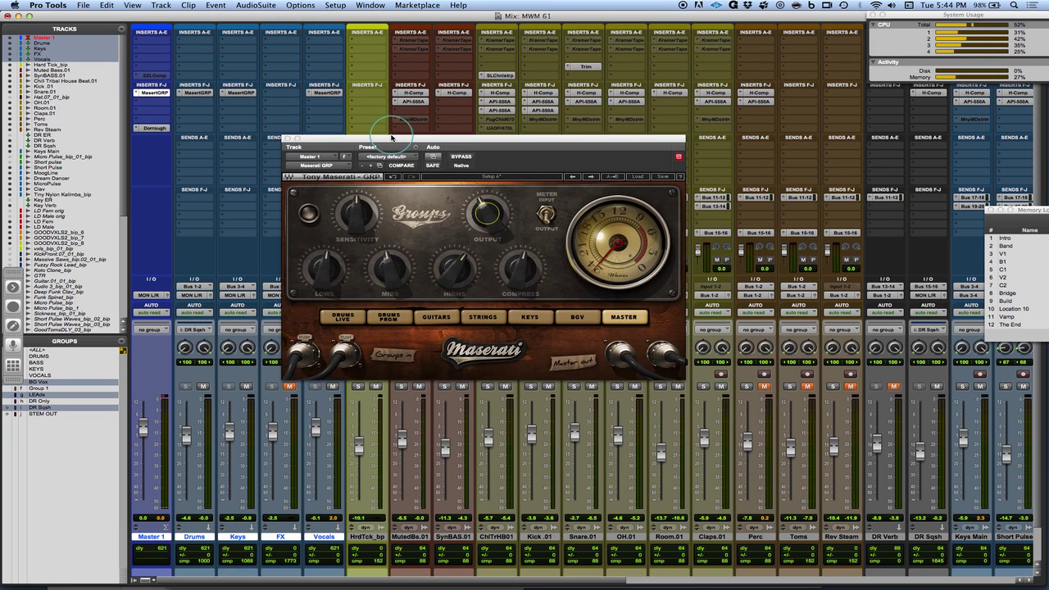